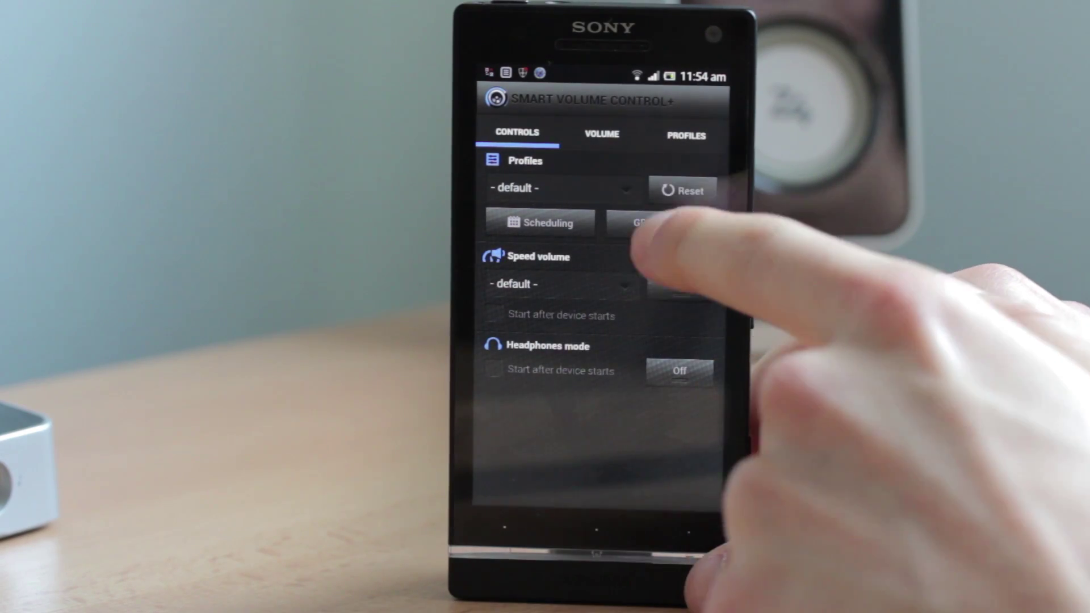
- Open Scheduling and browse the profiles in its Places view
left_click(661, 222)
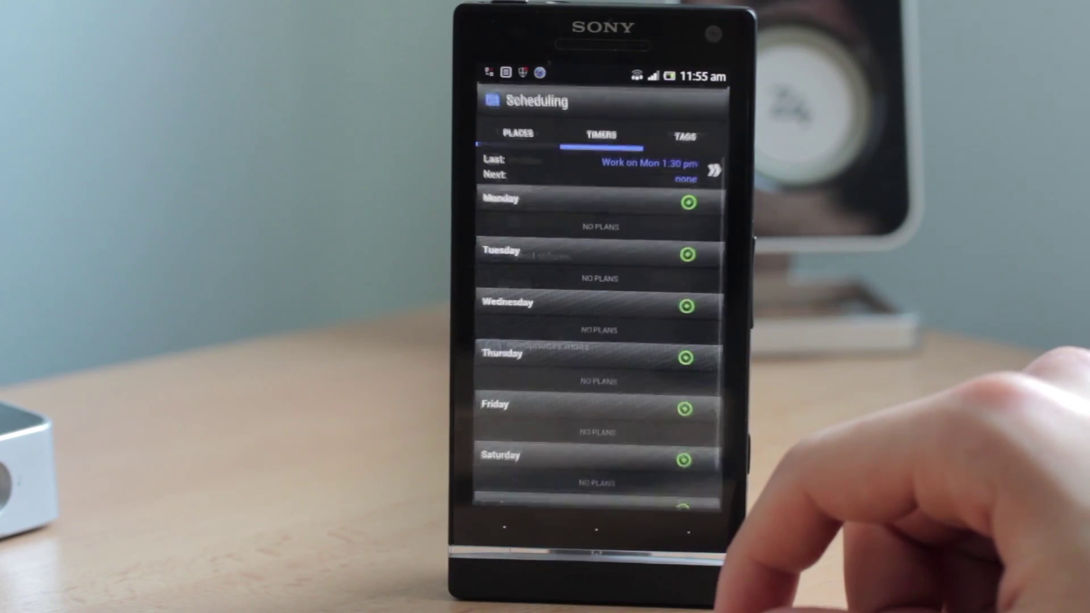
left_click_drag(511, 303, 716, 306)
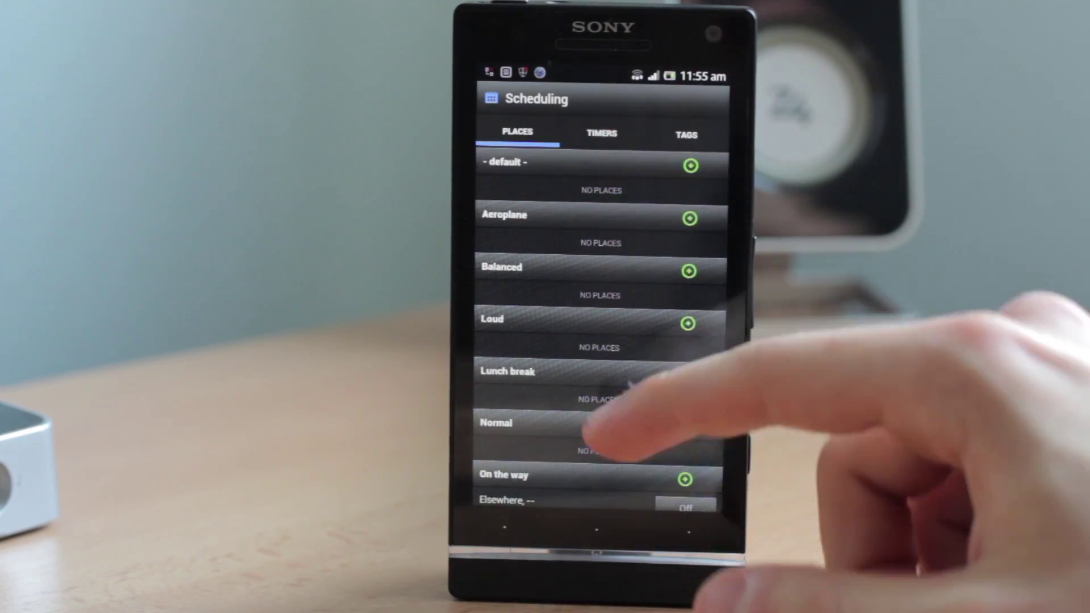
left_click_drag(645, 425, 620, 195)
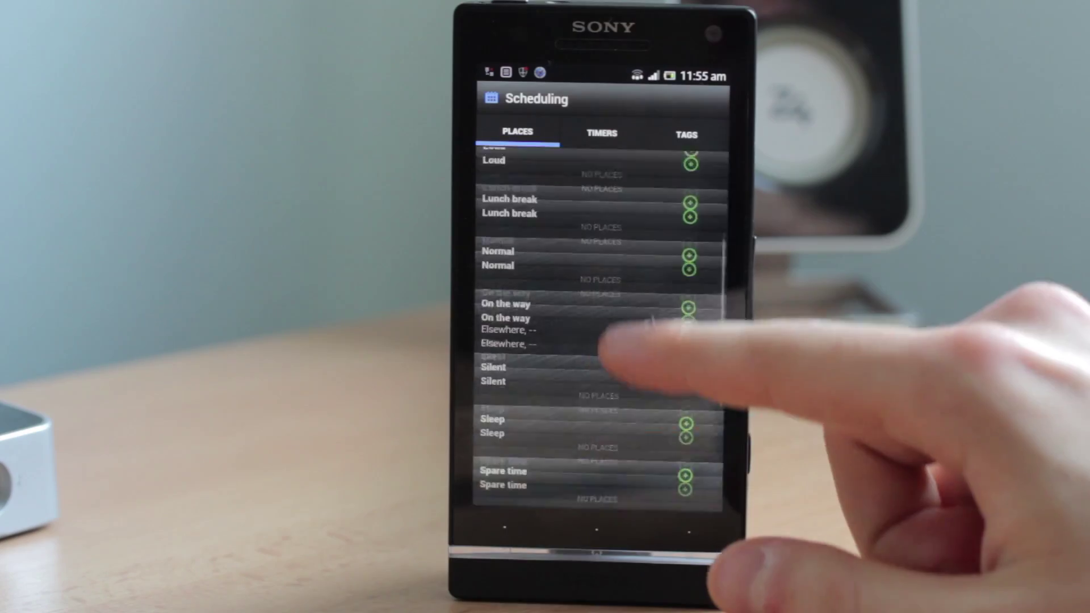
left_click_drag(609, 345, 608, 545)
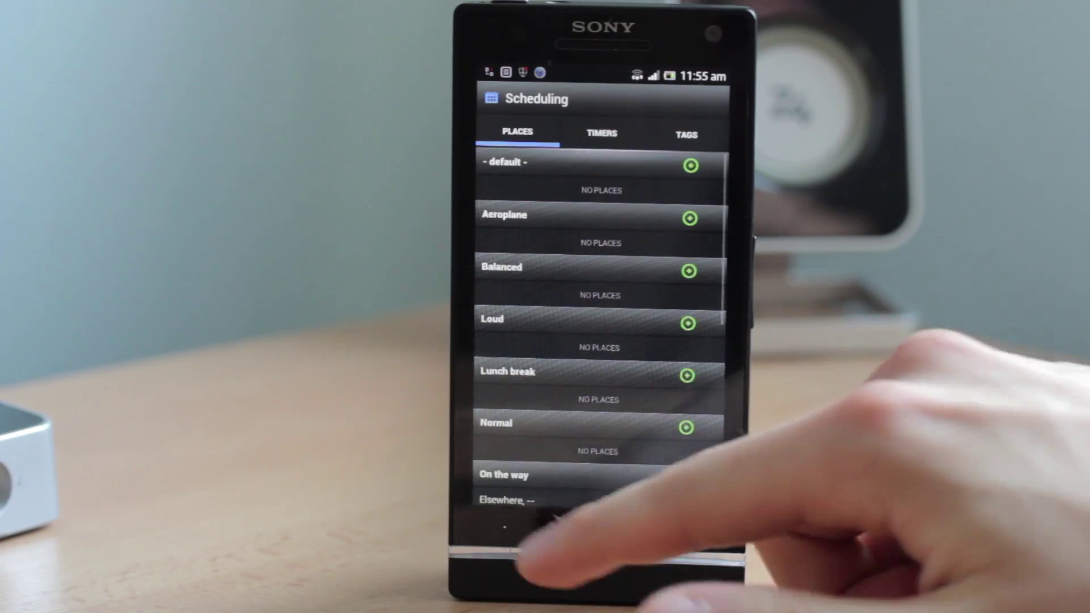
- From the main controls, swipe to the profile editing page and glance at the saved profiles list
left_click(504, 530)
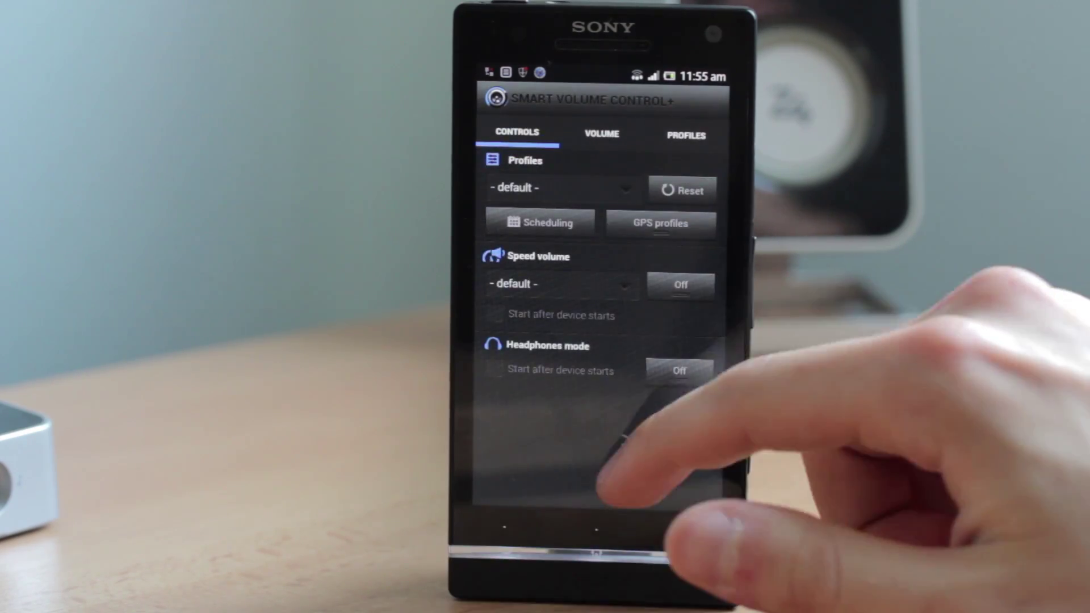
left_click_drag(665, 443, 511, 460)
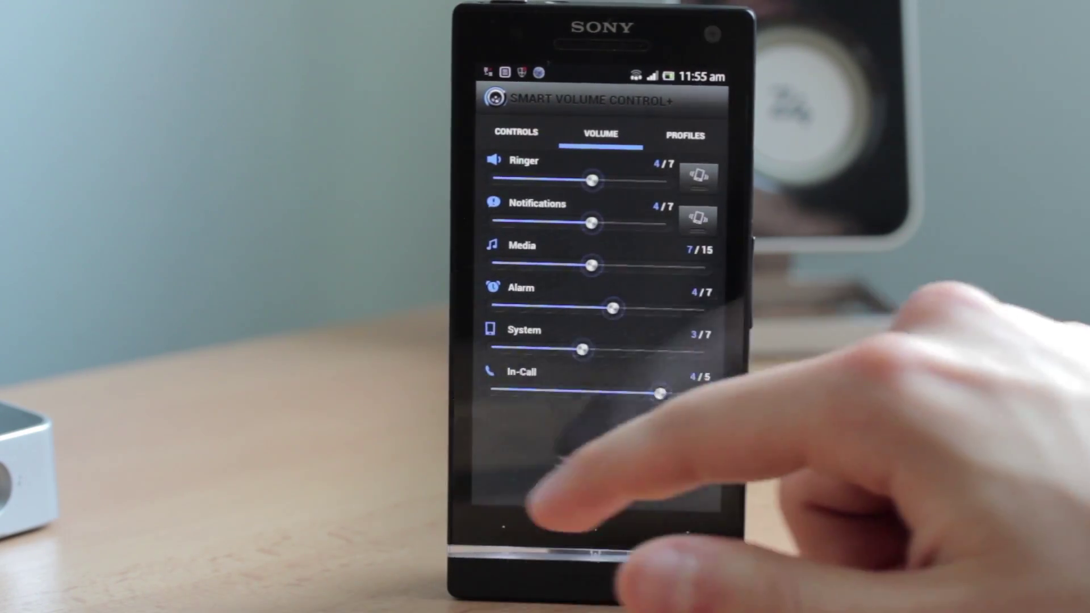
left_click_drag(699, 358, 596, 341)
left_click(545, 187)
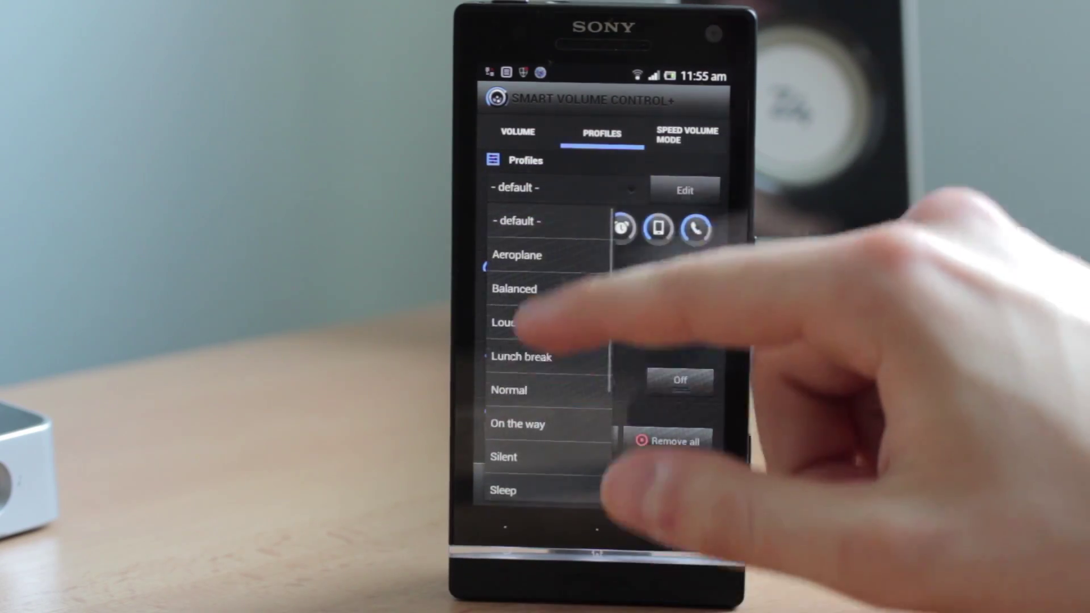
left_click_drag(529, 391, 528, 222)
left_click_drag(588, 358, 588, 494)
left_click(587, 484)
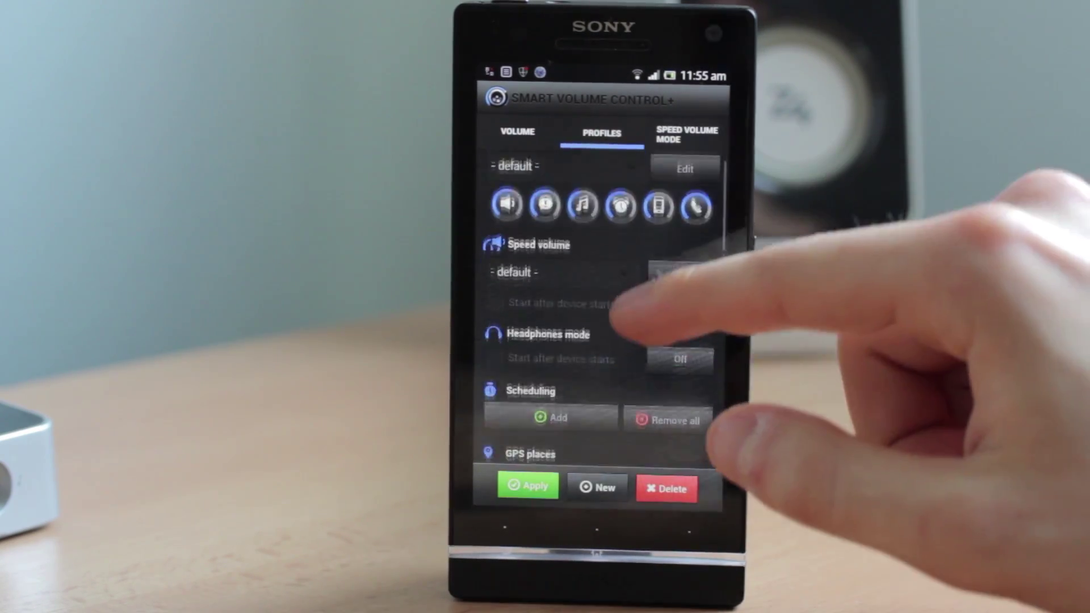
left_click_drag(613, 409, 596, 255)
left_click_drag(648, 401, 597, 315)
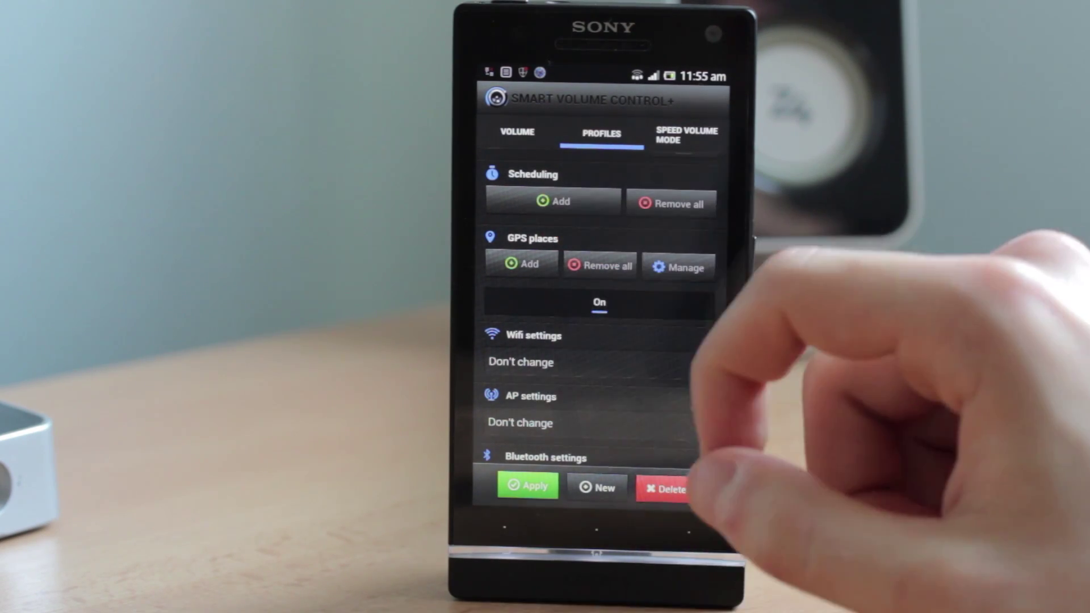
- Look at the Add place choices and the saved GPS places list, leaving both without changes
left_click(509, 260)
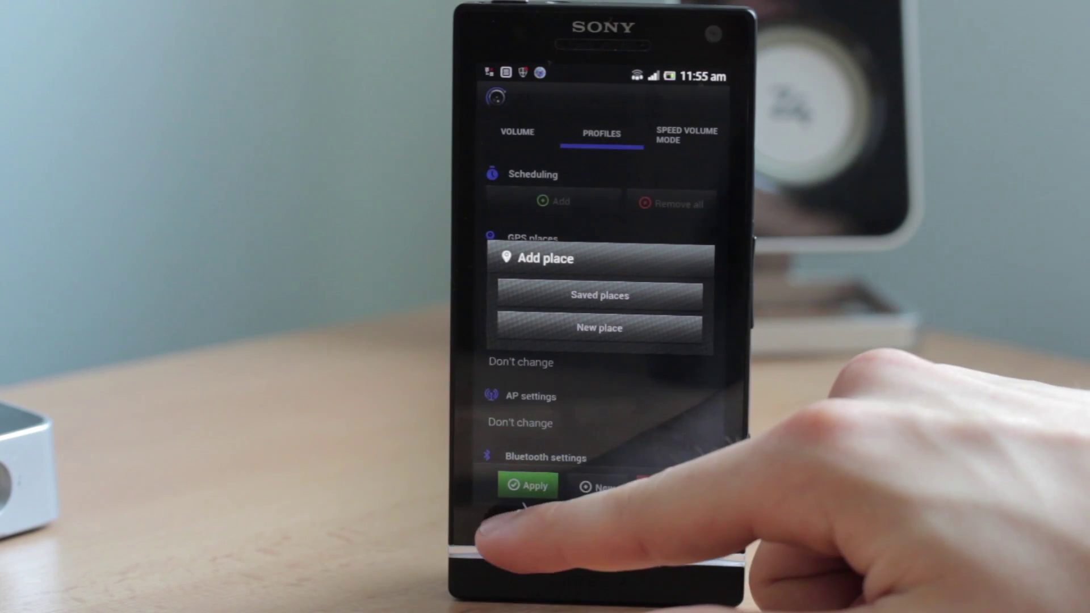
left_click(504, 528)
scroll(601, 299, "up", 1)
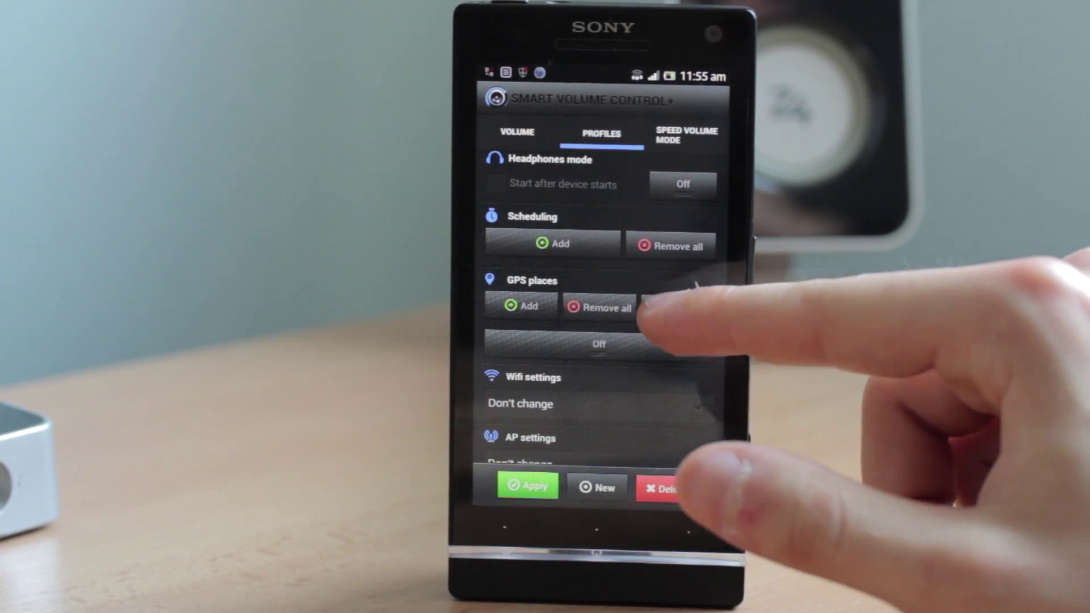
left_click(660, 308)
key("Escape")
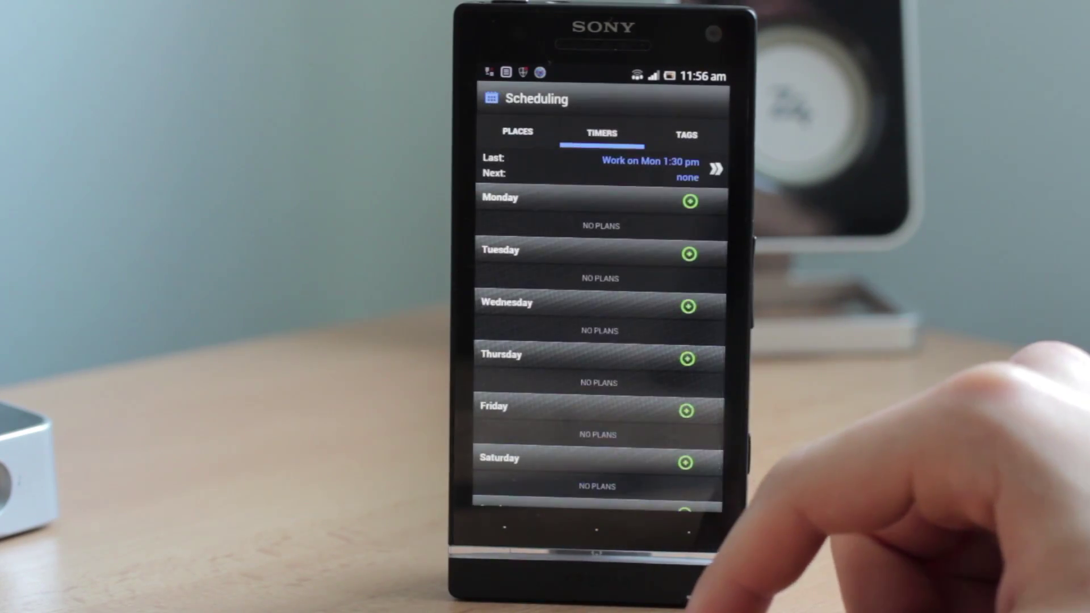
left_click_drag(520, 358, 724, 358)
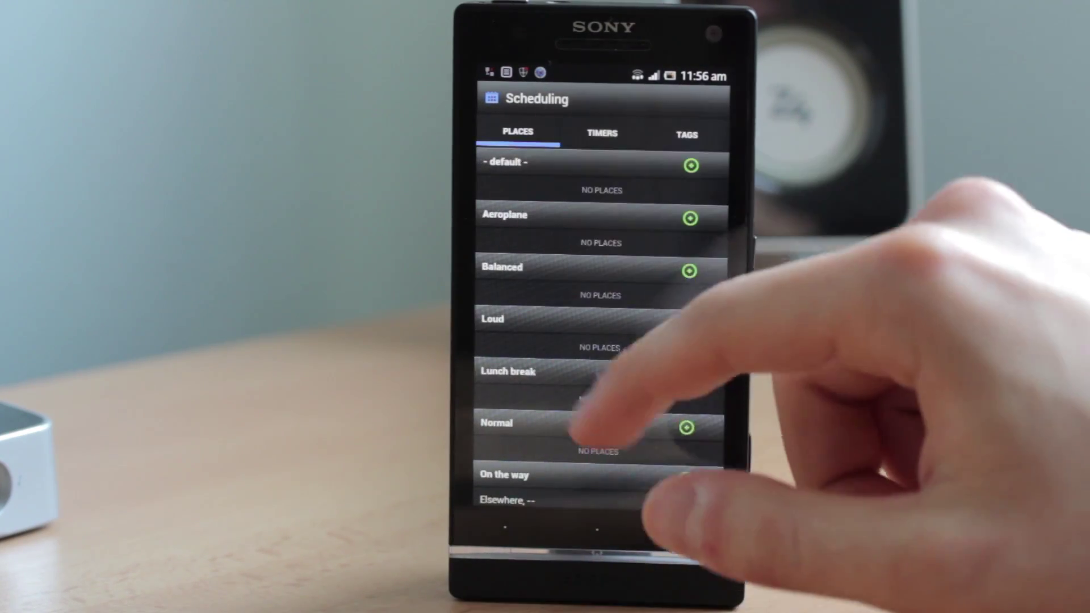
scroll(584, 366, "down", 2)
scroll(596, 323, "down", 5)
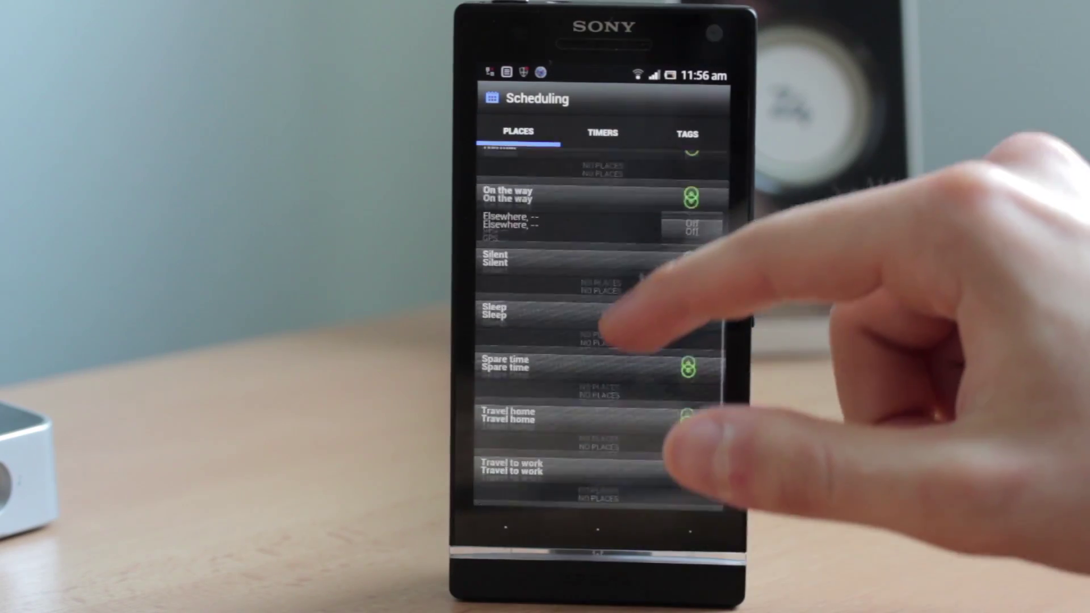
scroll(596, 299, "up", 8)
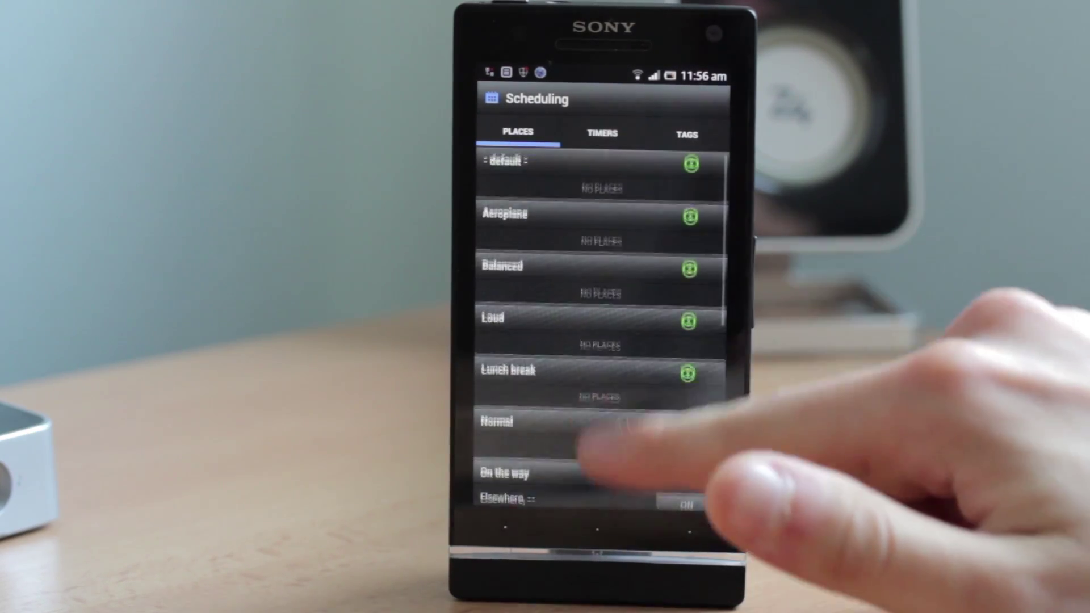
scroll(579, 383, "down", 8)
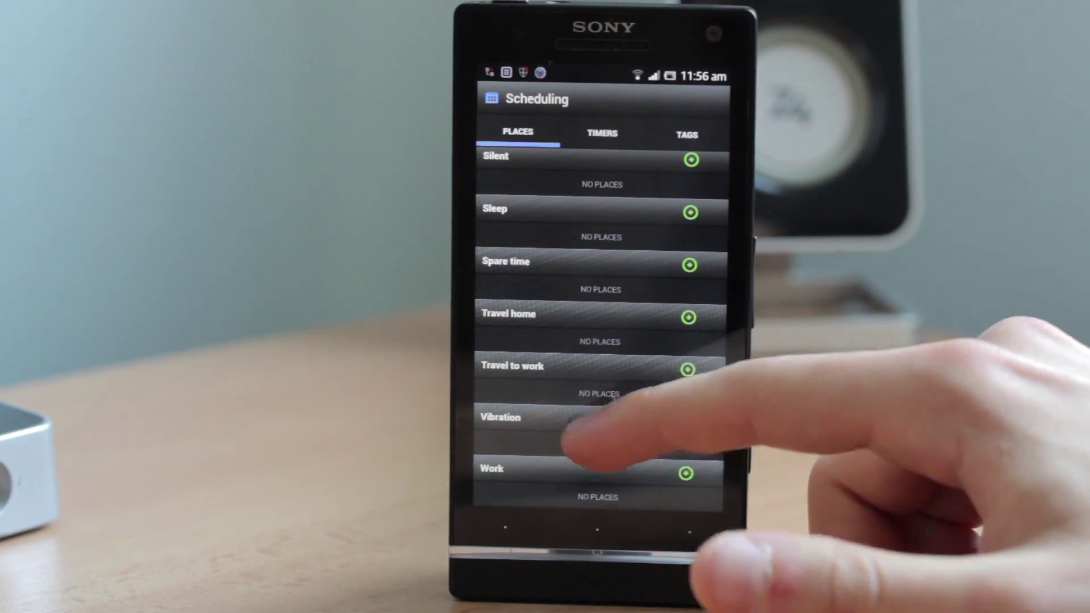
scroll(572, 452, "up", 1)
scroll(630, 341, "up", 5)
scroll(596, 384, "down", 5)
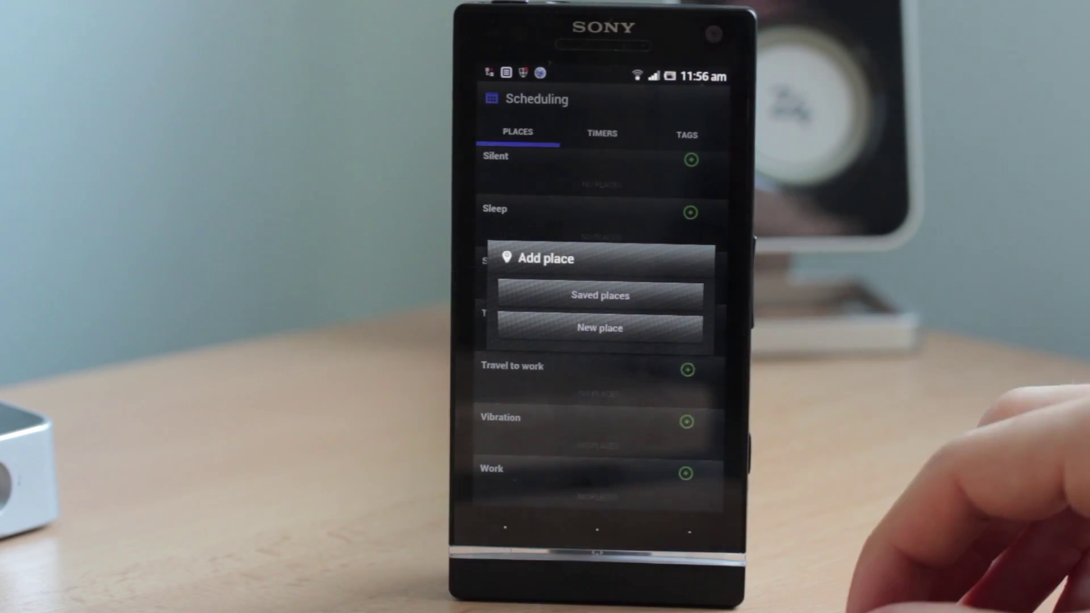
left_click(580, 336)
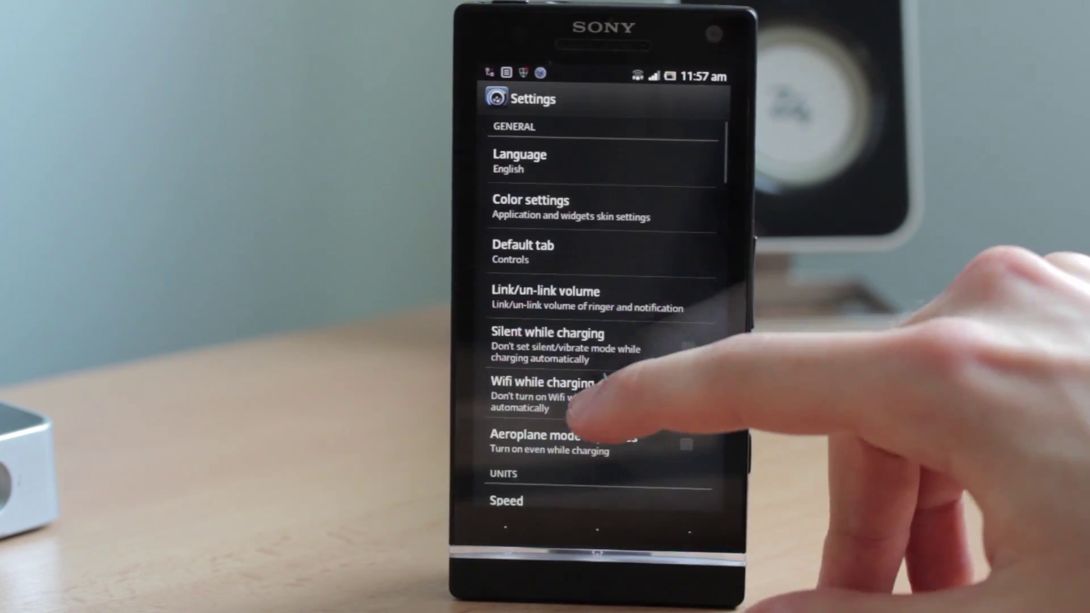
scroll(614, 349, "down", 2)
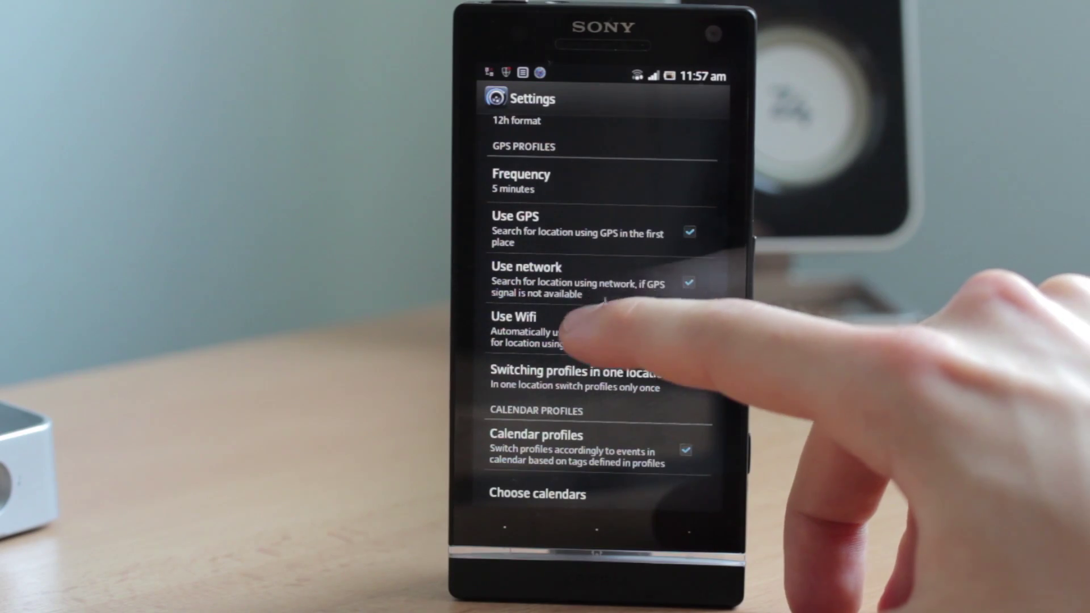
scroll(563, 332, "down", 1)
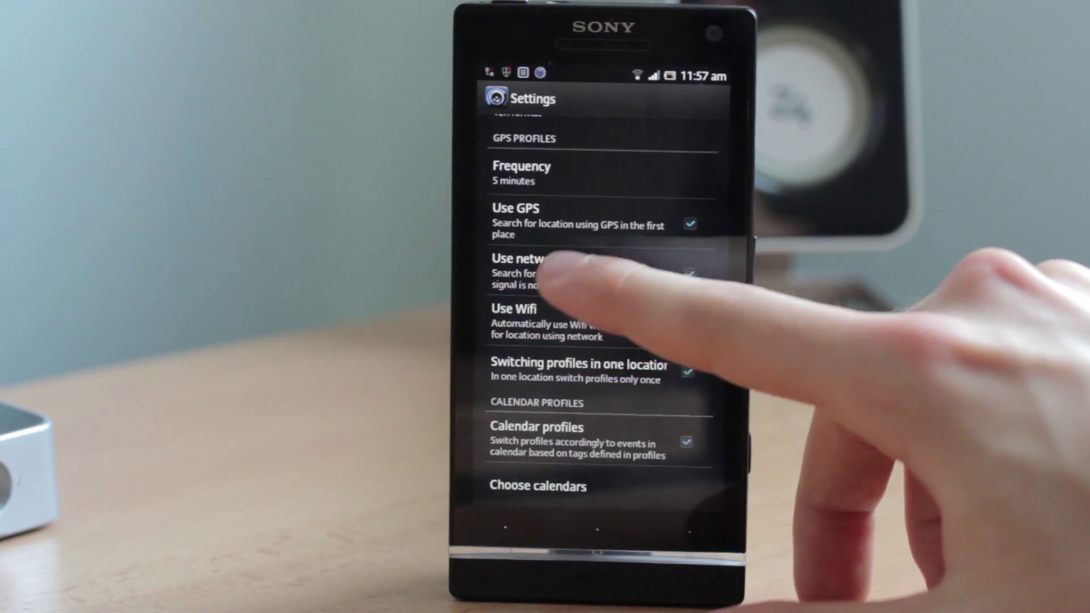
left_click_drag(546, 277, 584, 353)
left_click_drag(657, 315, 656, 218)
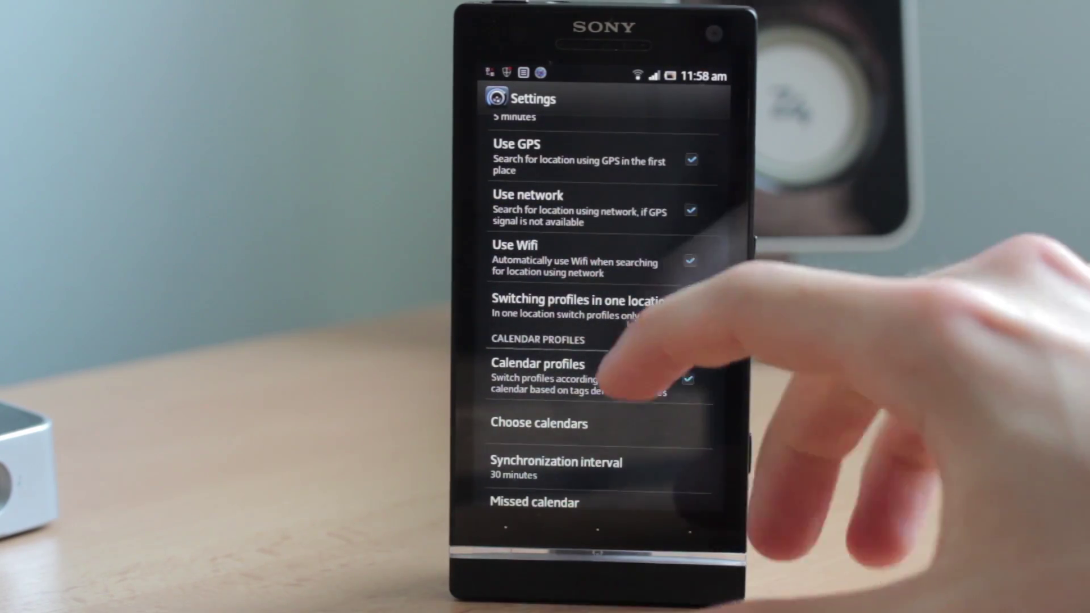
- Toggle network and GPS location search off and back on, leaving both enabled
left_click_drag(567, 217, 579, 274)
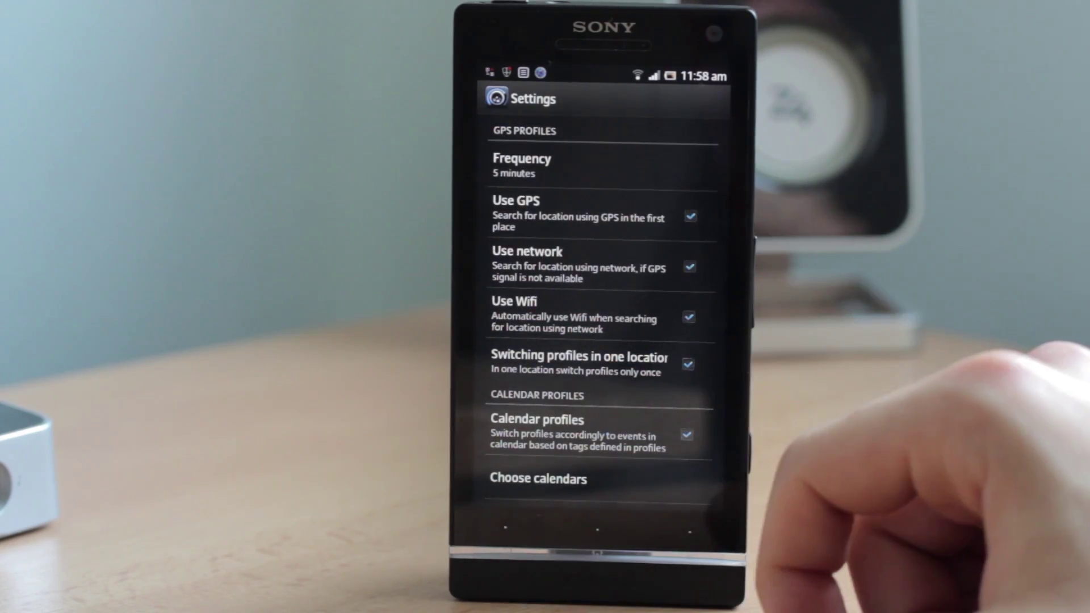
left_click(601, 265)
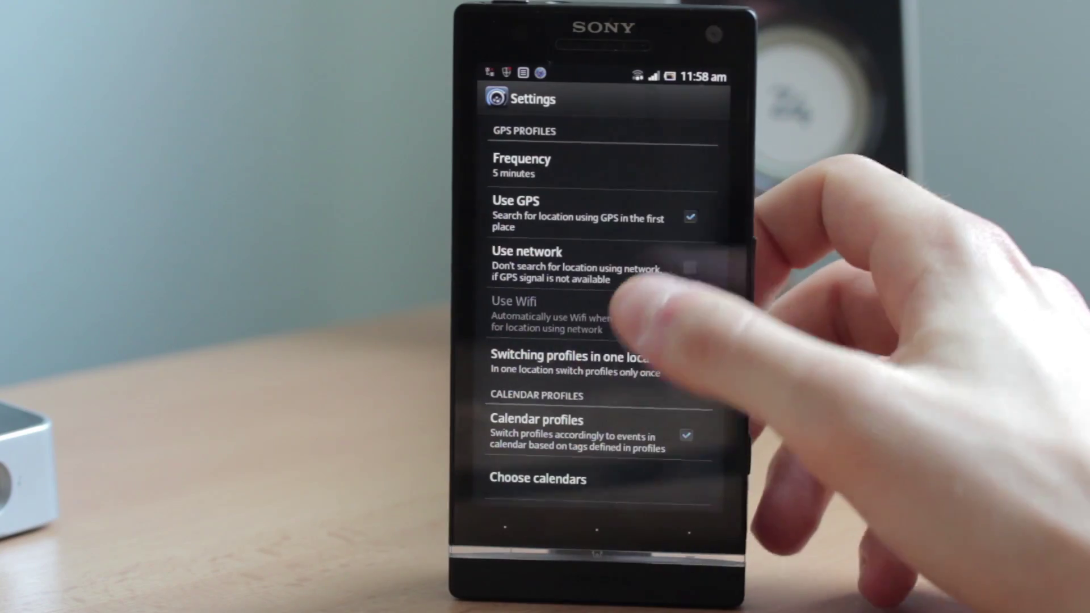
left_click(597, 265)
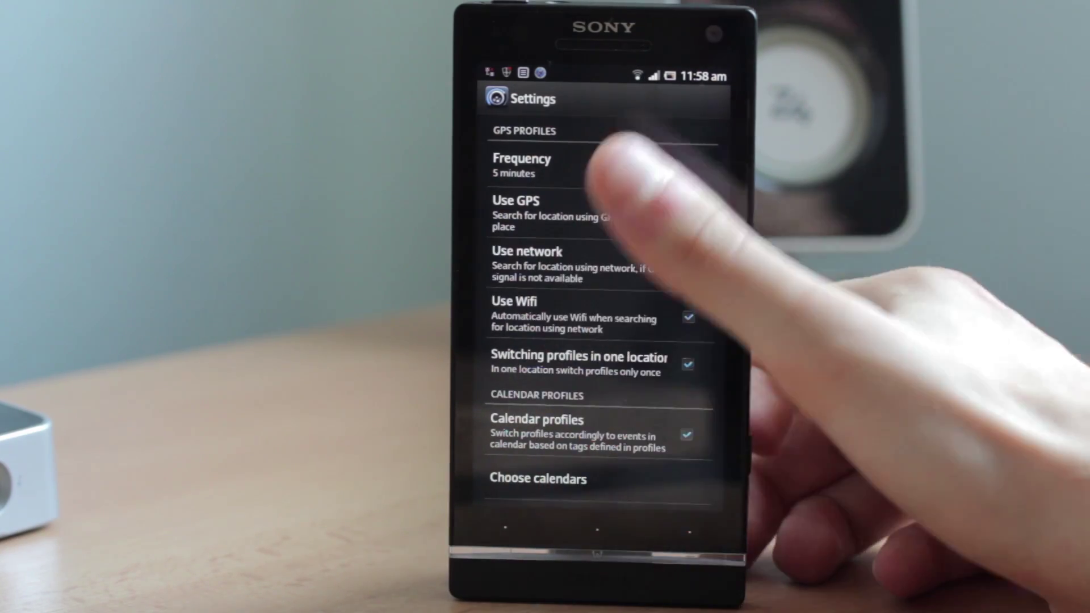
left_click(672, 224)
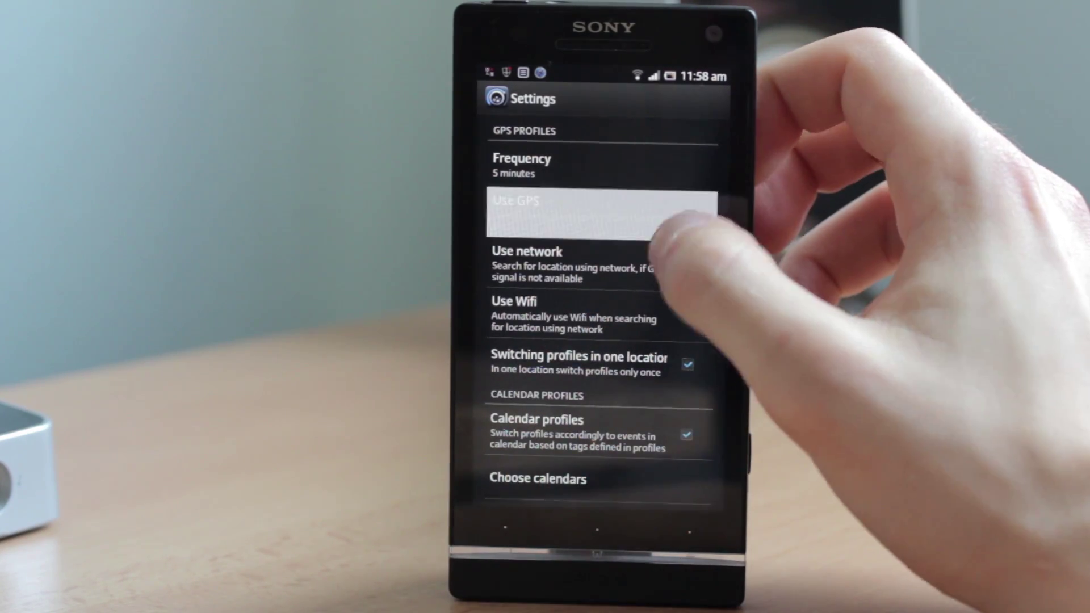
left_click(673, 217)
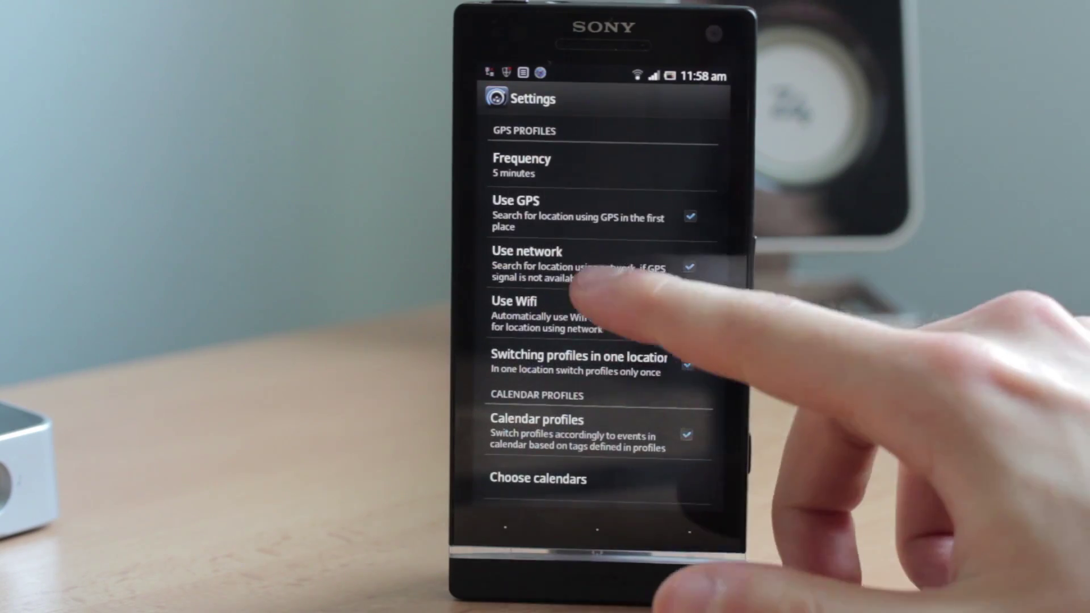
scroll(580, 290, "up", 5)
scroll(608, 317, "down", 8)
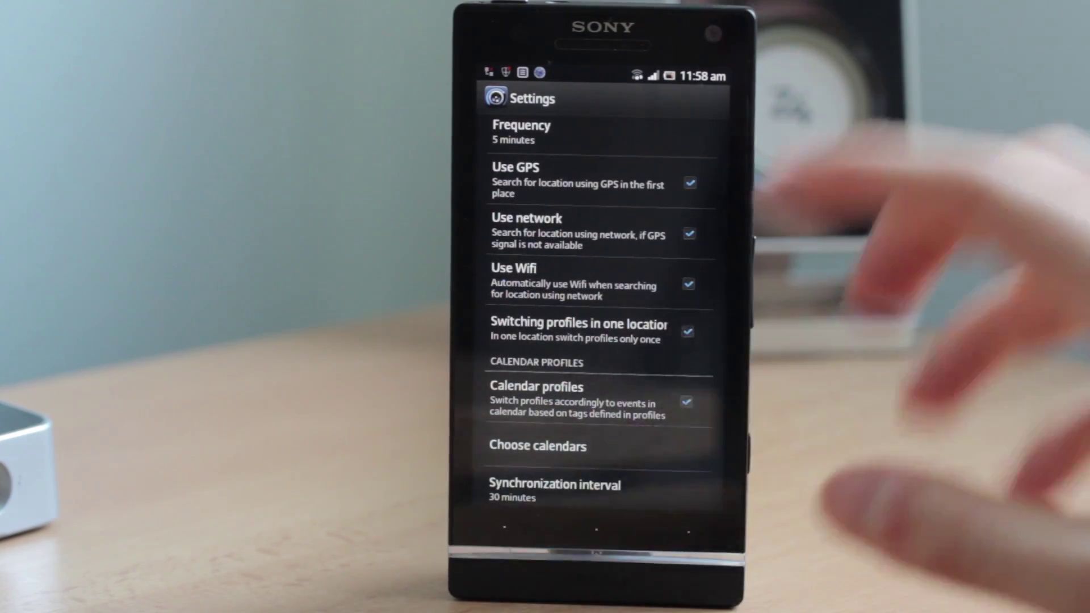
scroll(597, 450, "up", 2)
scroll(620, 341, "down", 2)
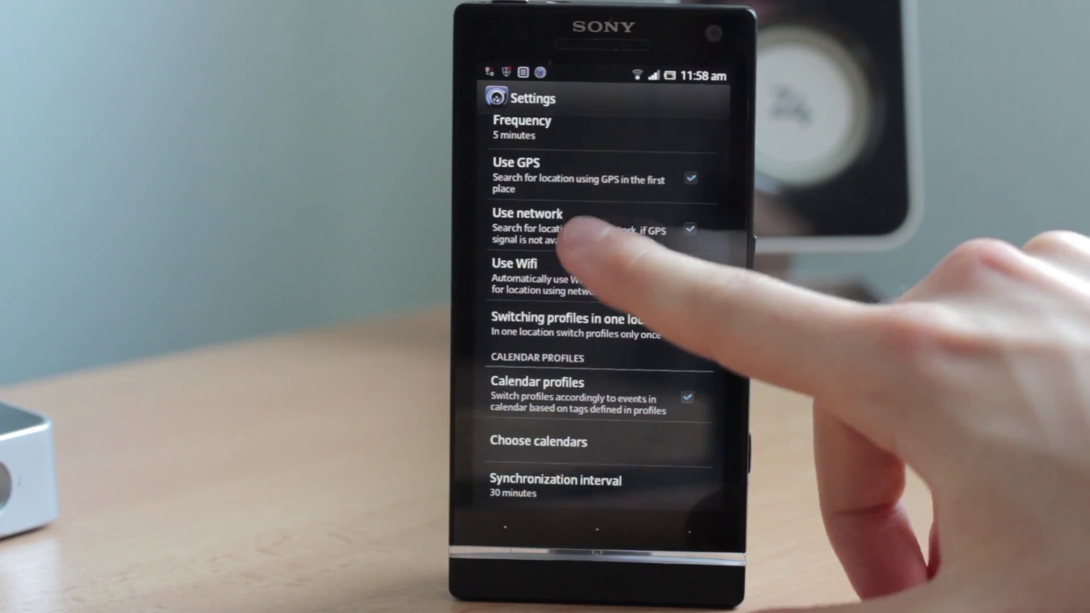
scroll(597, 340, "up", 4)
scroll(596, 366, "down", 4)
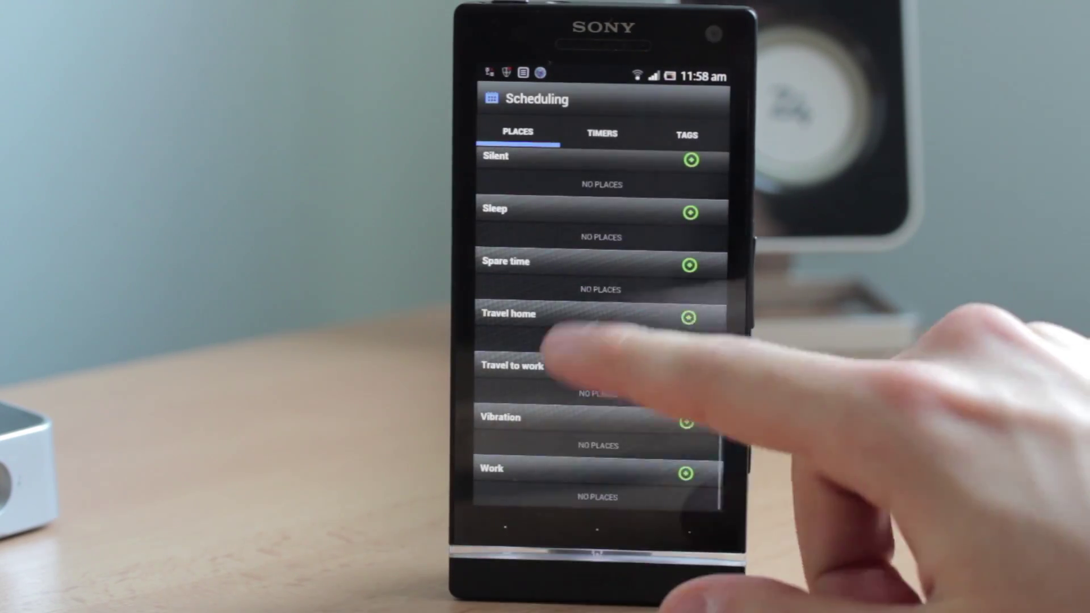
scroll(609, 354, "up", 2)
scroll(665, 341, "down", 2)
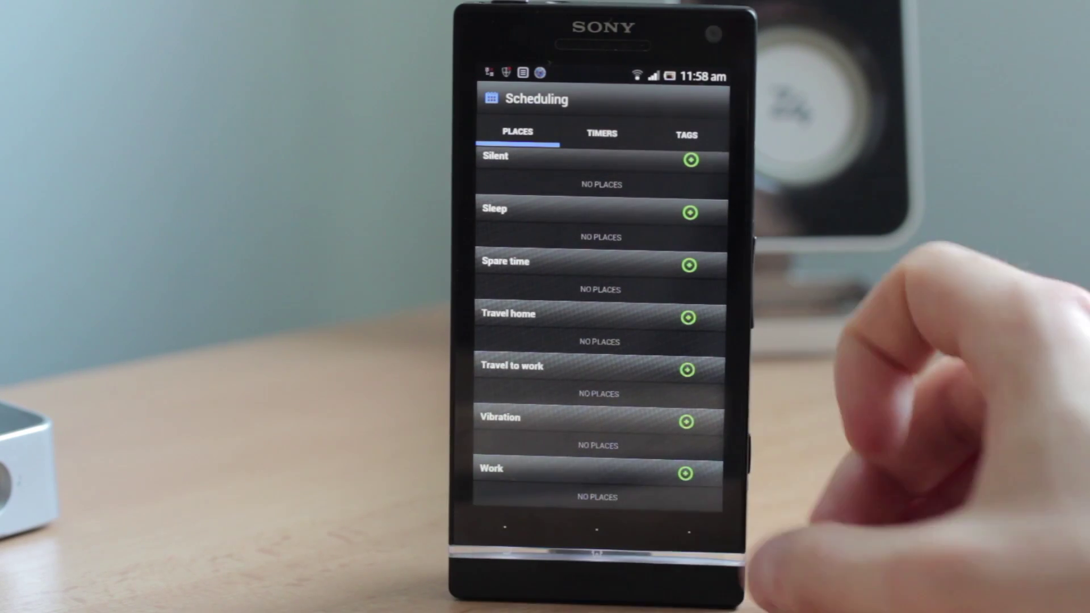
- Add a GPS place named Office to the Work profile and reopen it for editing
left_click(686, 472)
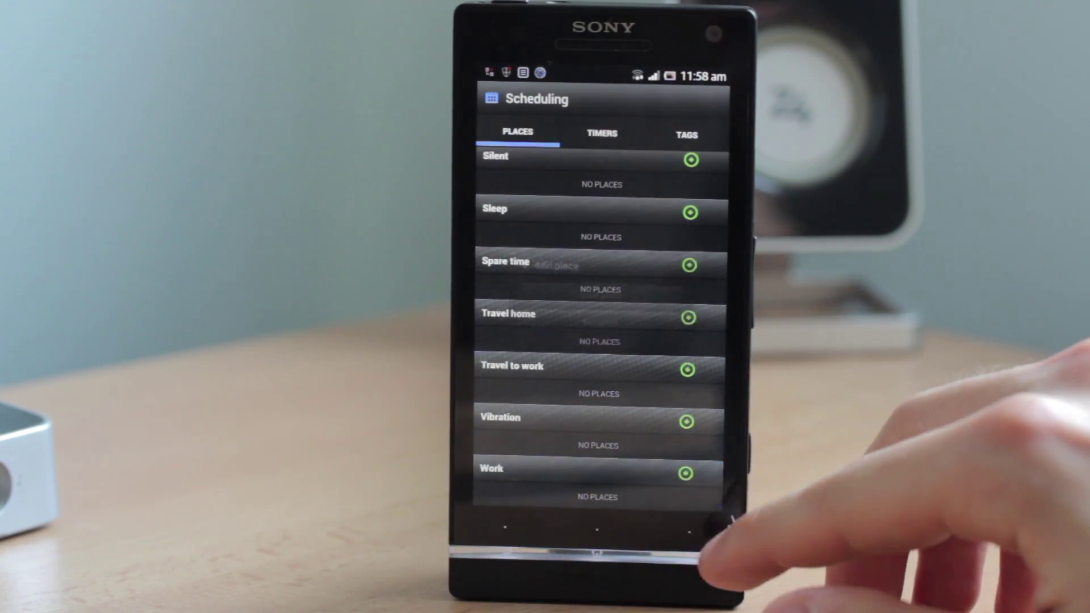
left_click(562, 326)
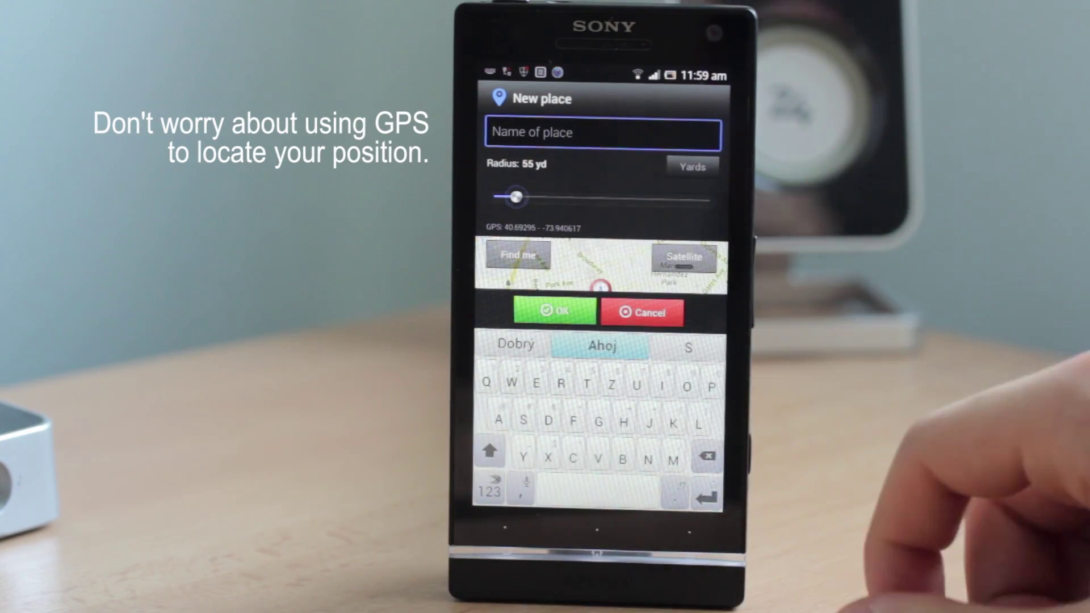
type("Office")
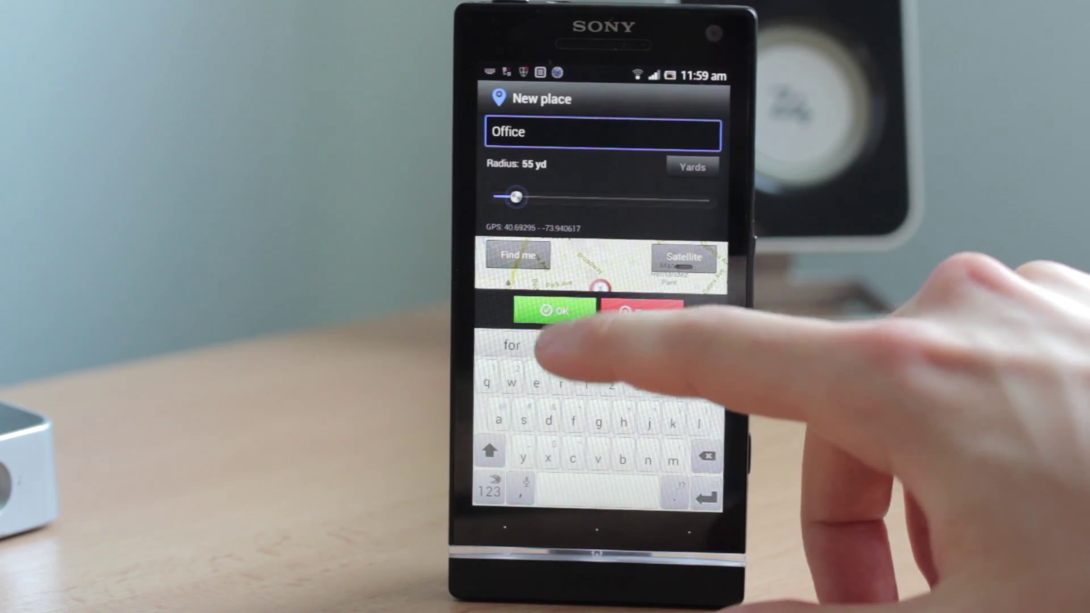
left_click(554, 311)
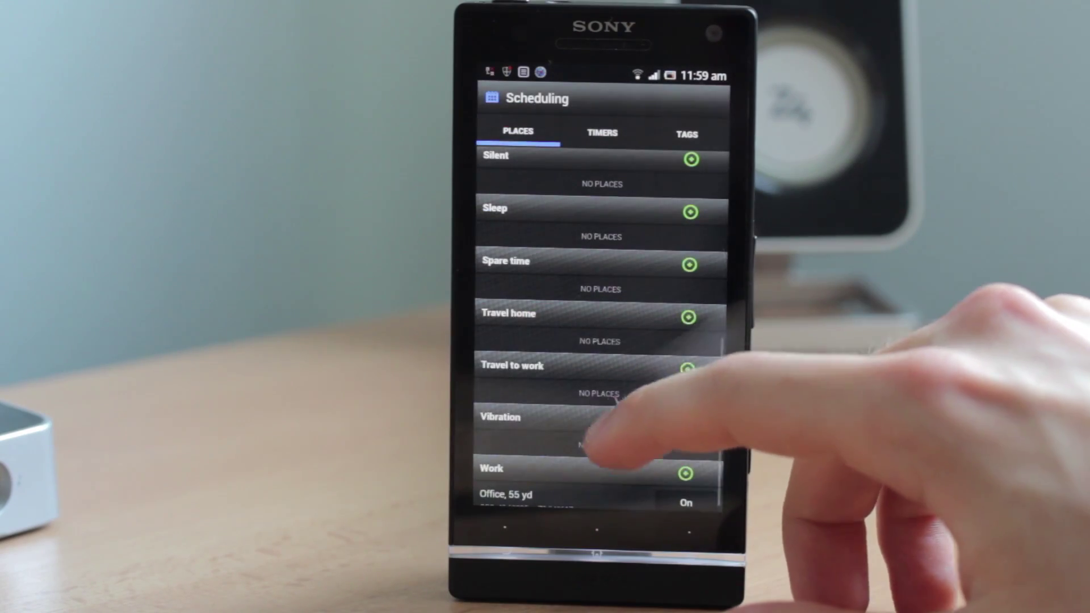
scroll(600, 342, "down", 1)
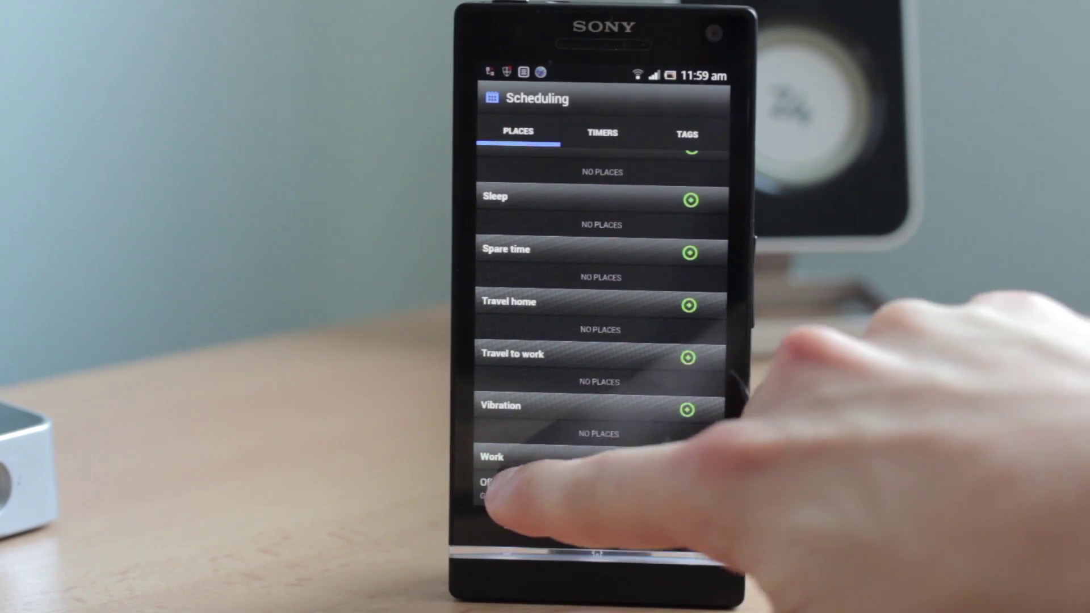
left_click(511, 486)
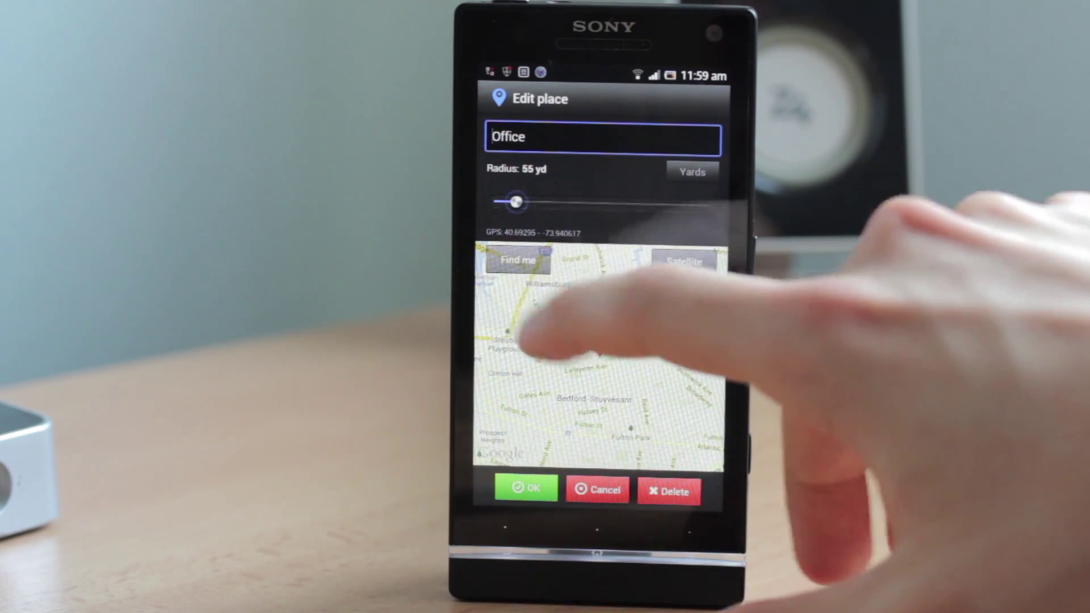
- Adjust the Office radius slider to about 291 yd
left_click_drag(501, 203, 613, 204)
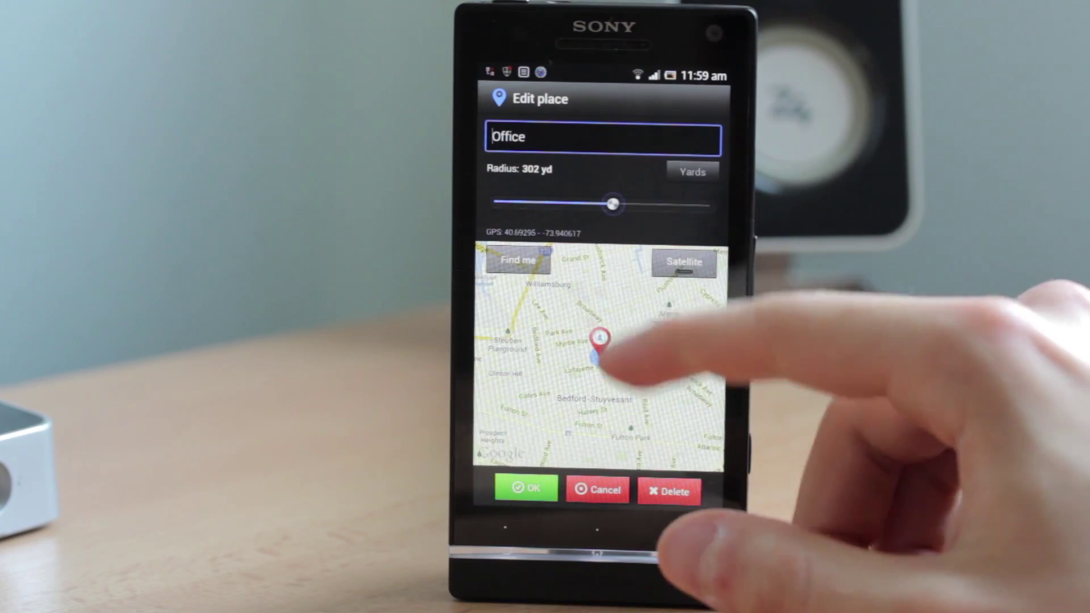
left_click_drag(612, 205, 600, 208)
mouse_move(666, 203)
left_mouse_down()
mouse_move(681, 205)
mouse_move(548, 200)
mouse_move(694, 202)
mouse_move(570, 205)
mouse_move(651, 205)
mouse_move(616, 204)
left_mouse_up()
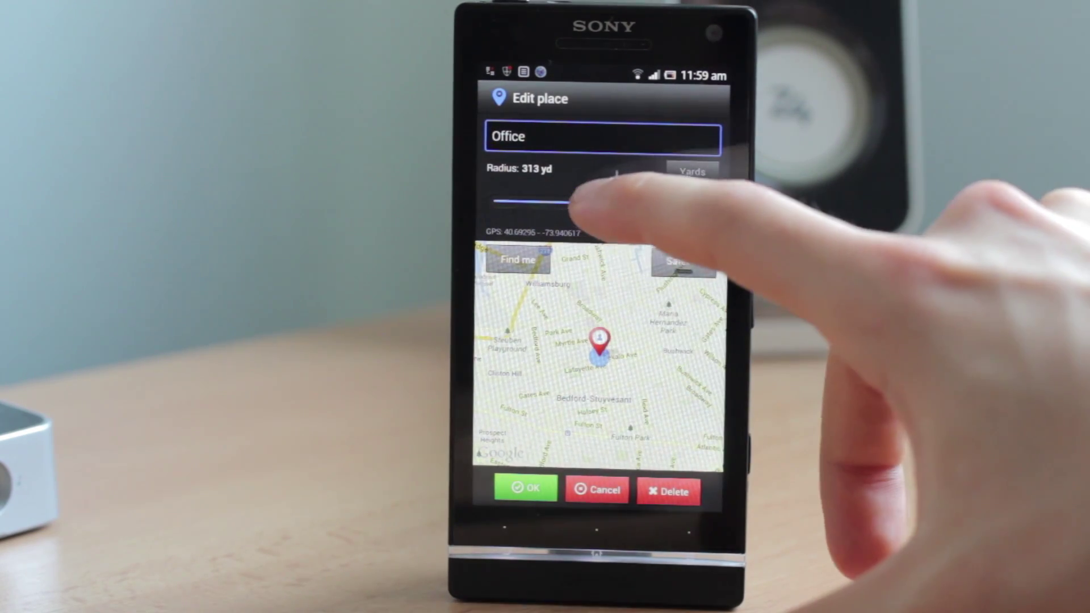
mouse_move(594, 205)
left_mouse_down()
mouse_move(643, 203)
mouse_move(597, 205)
mouse_move(607, 203)
left_mouse_up()
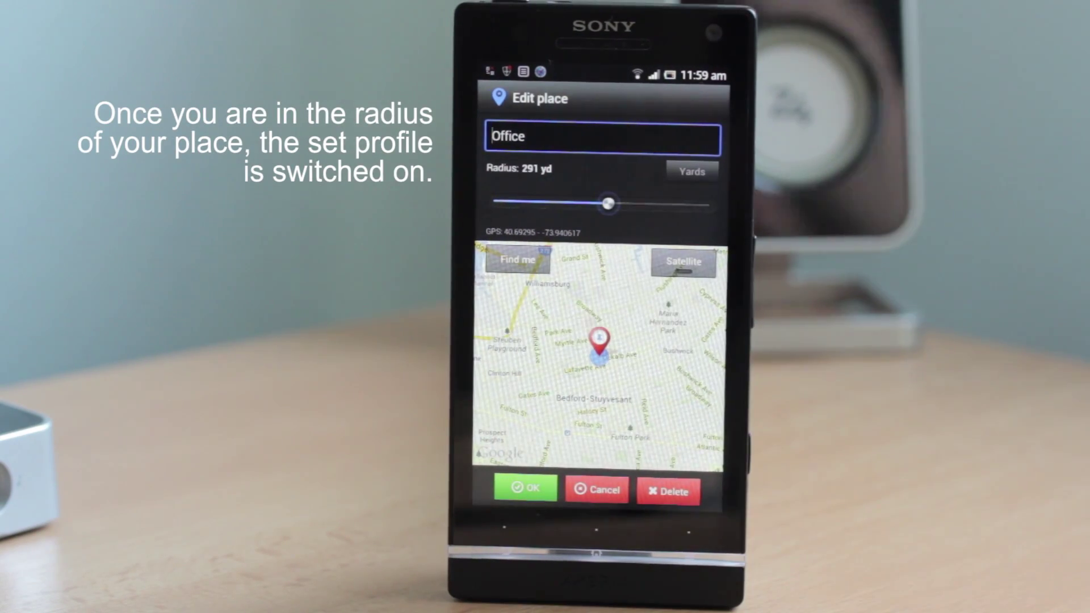
left_click_drag(607, 203, 605, 203)
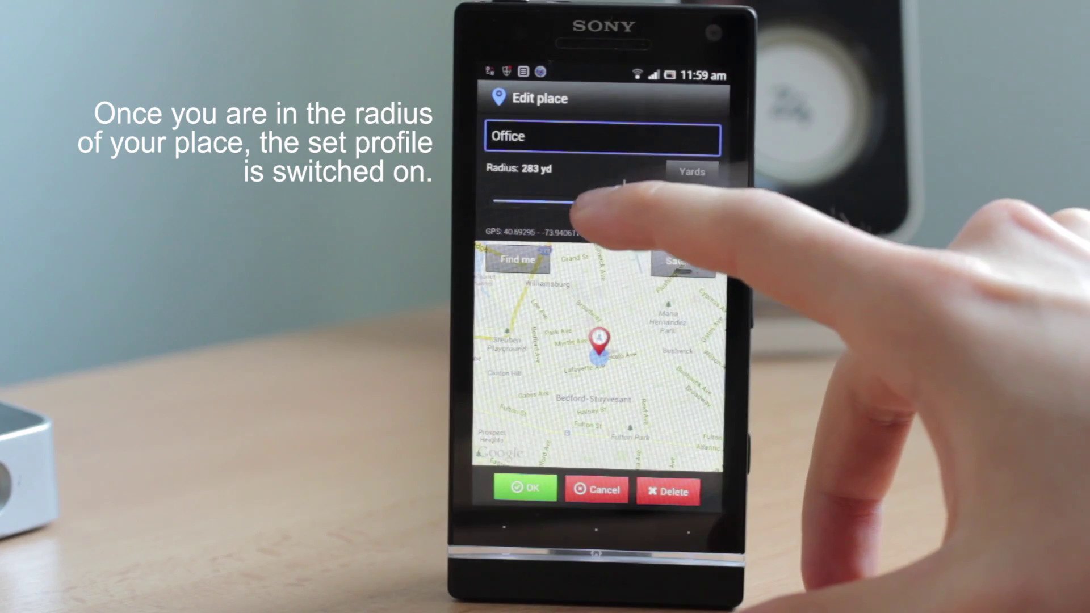
mouse_move(580, 203)
left_mouse_down()
mouse_move(475, 217)
mouse_move(517, 201)
left_mouse_up()
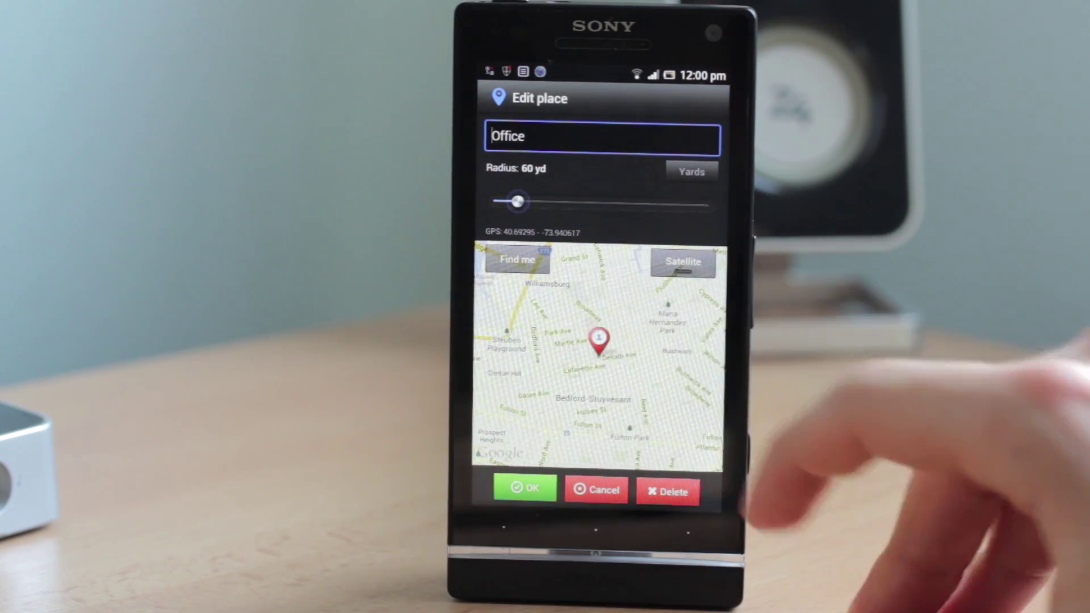
left_click_drag(517, 201, 608, 203)
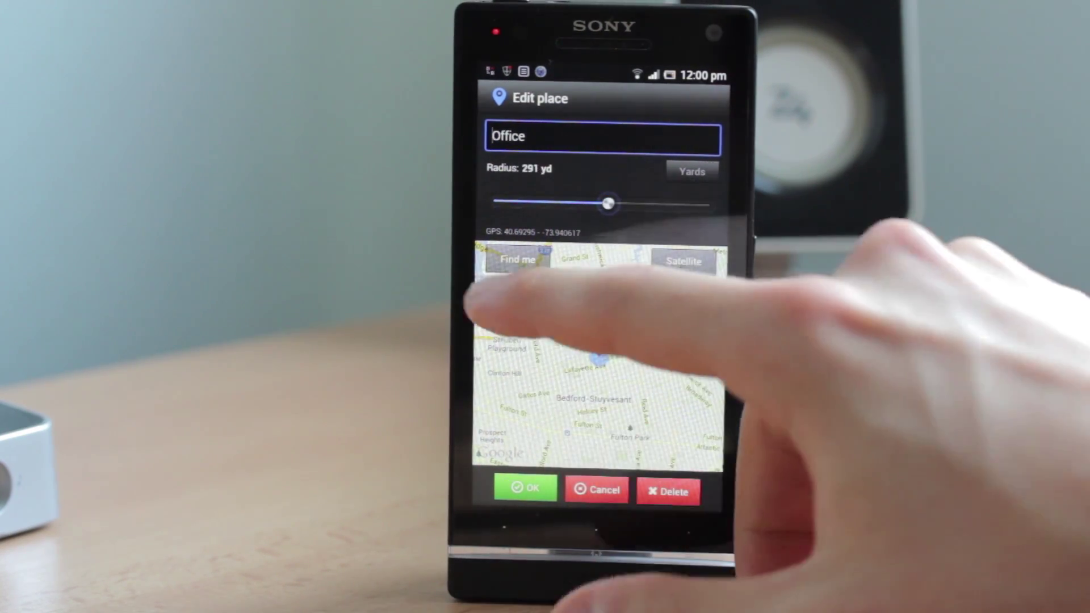
- Position the Office place in Midtown near Grand Central, checking satellite view along the way
left_click(511, 260)
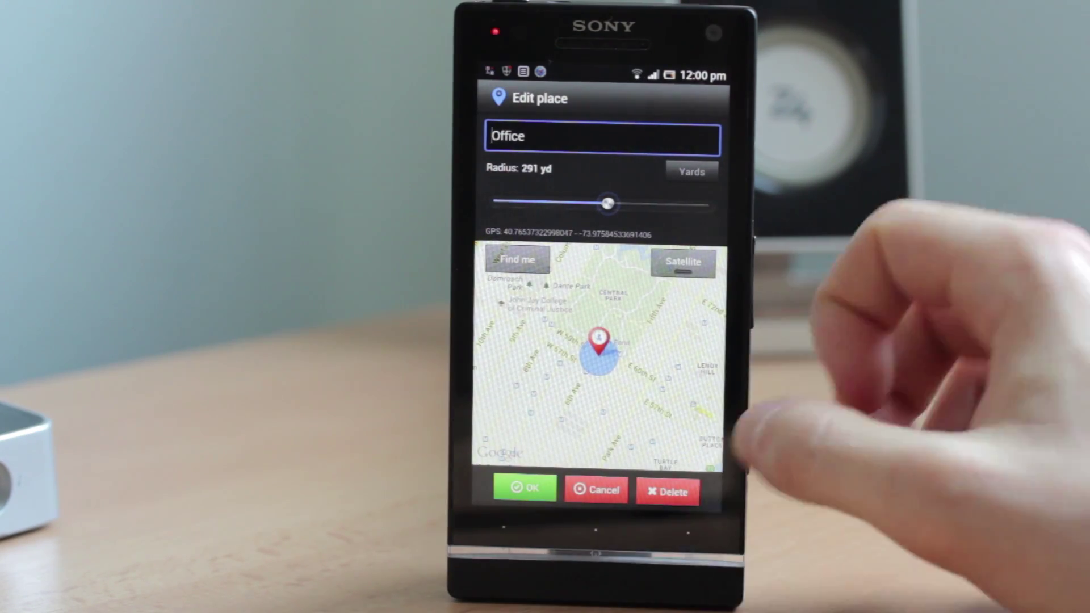
scroll(601, 311, "up", 2)
scroll(601, 311, "up", 3)
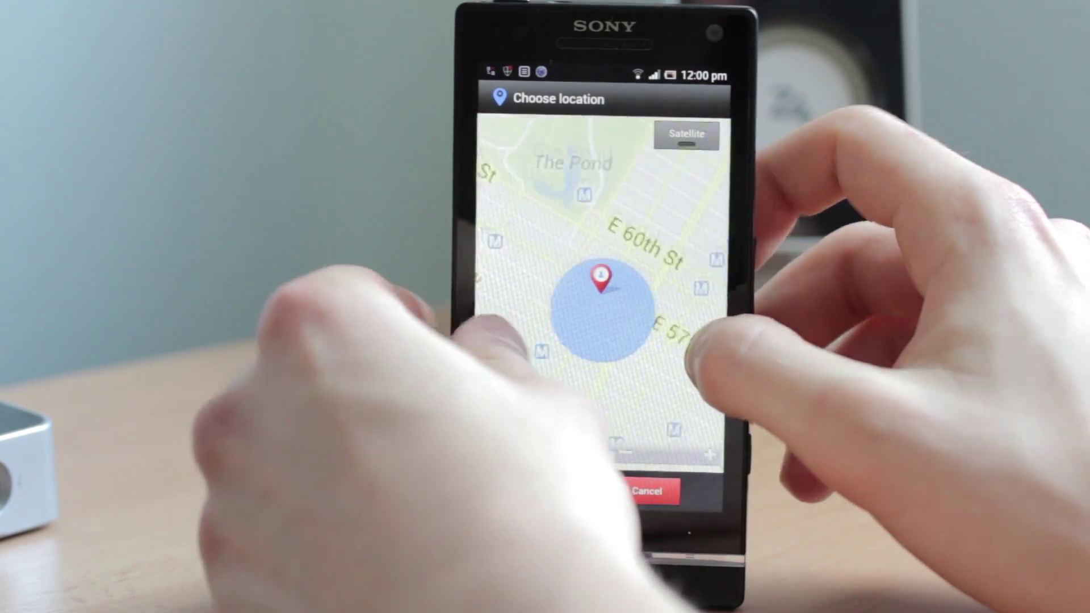
scroll(601, 289, "up", 2)
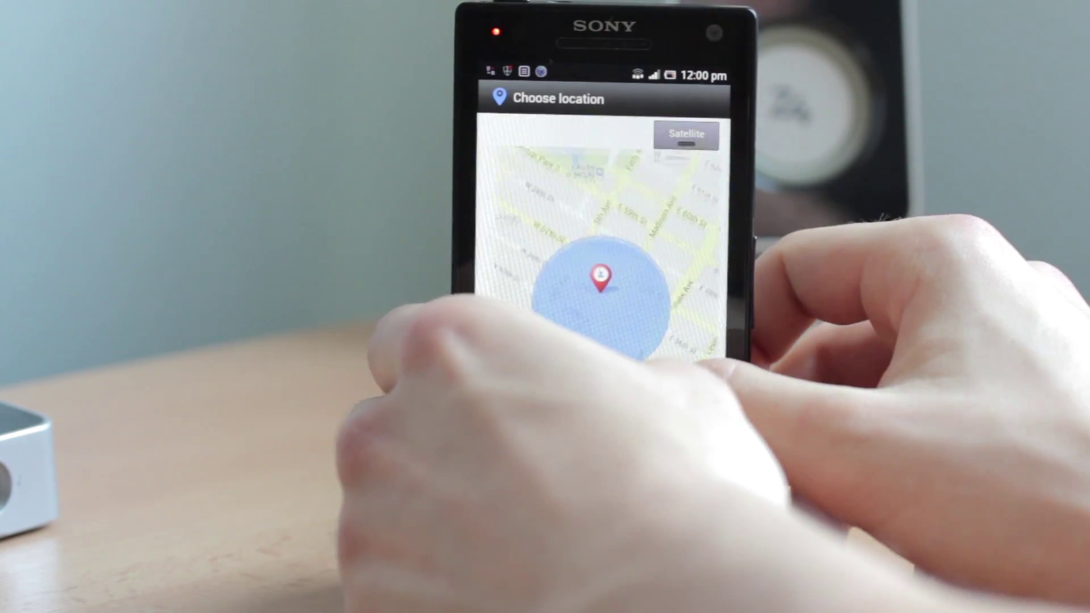
scroll(600, 281, "down", 2)
left_click_drag(646, 237, 656, 334)
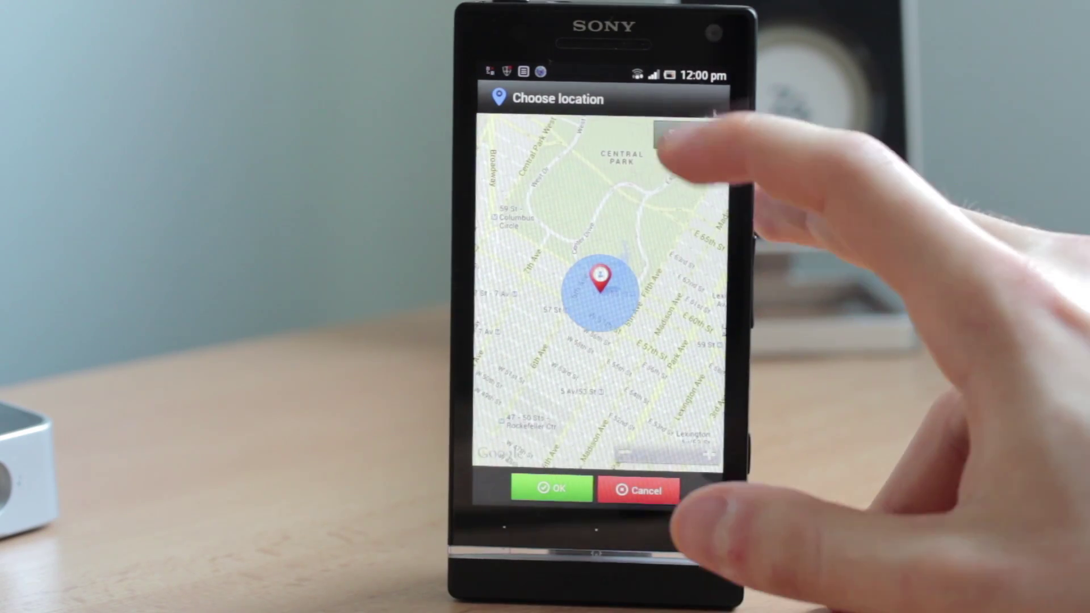
left_click(686, 134)
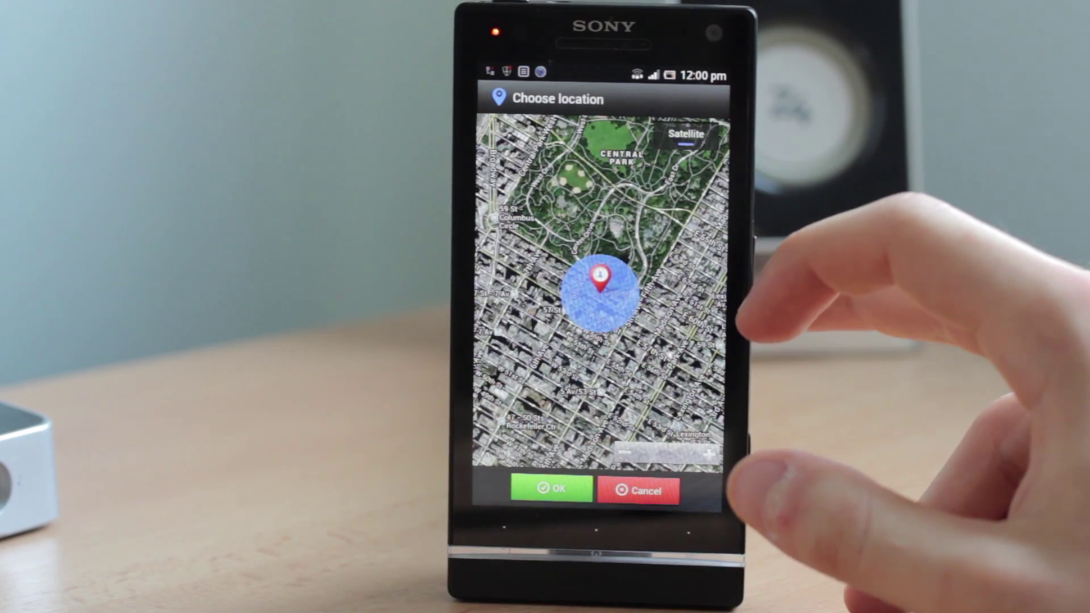
left_click(685, 135)
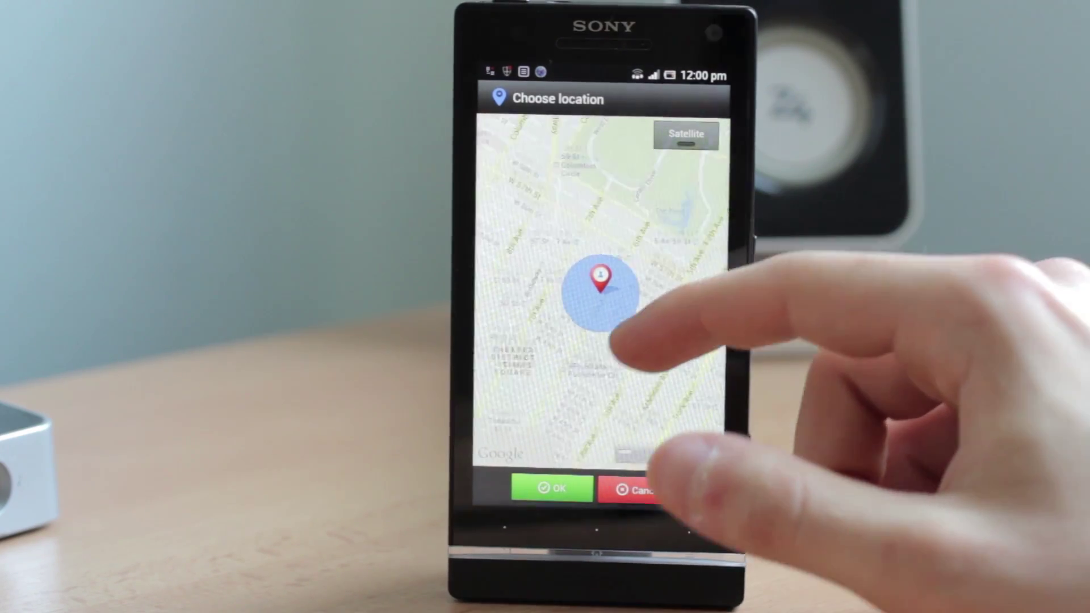
left_click_drag(617, 345, 569, 372)
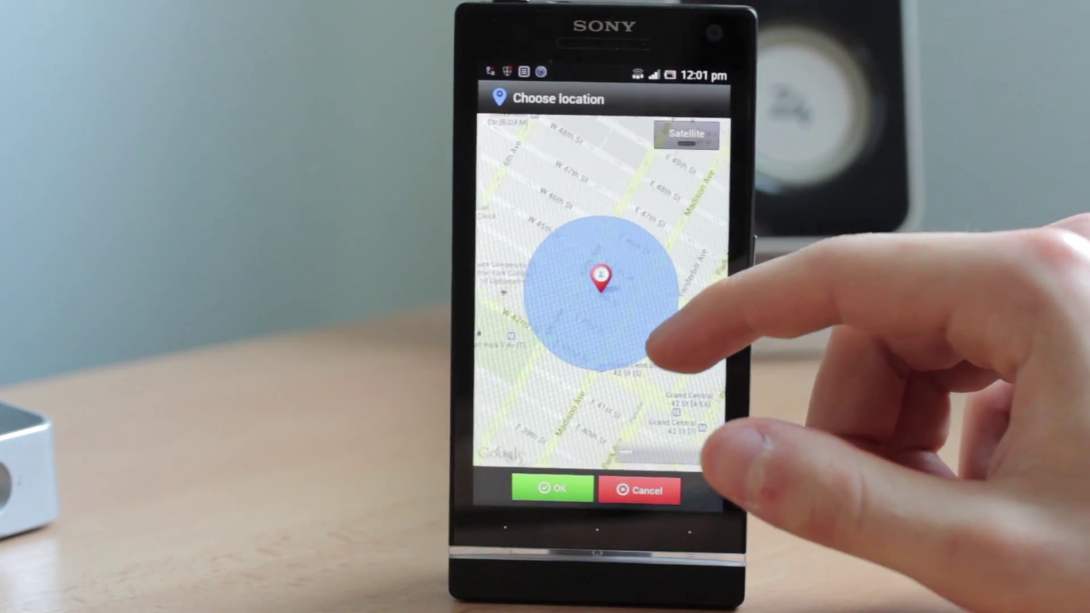
left_click_drag(635, 375, 641, 391)
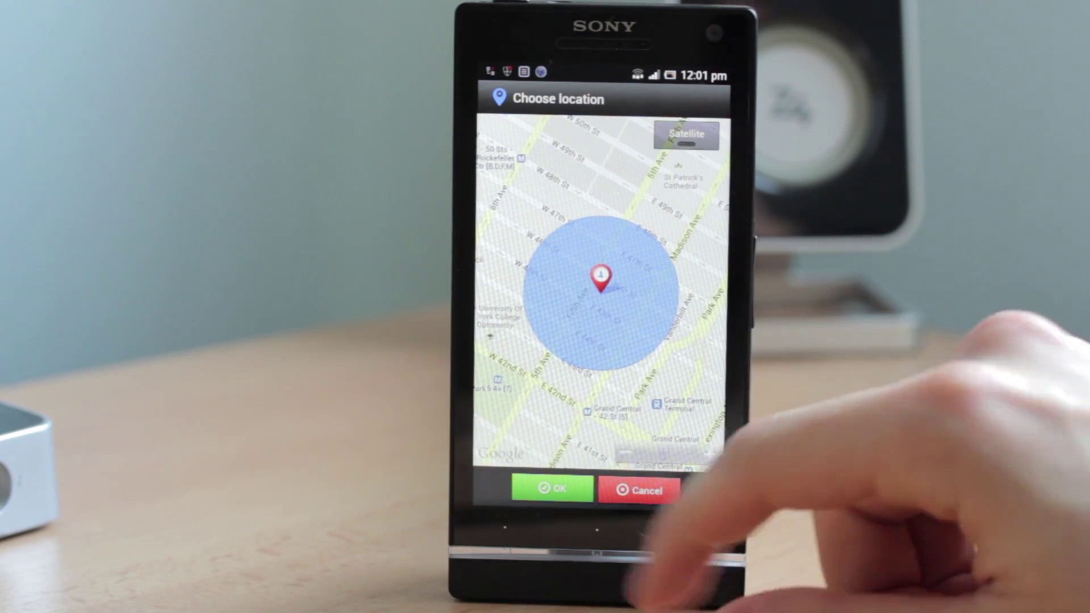
- Confirm the Office location, shrink its radius to 95 yd, save, and return to controls
left_click(524, 488)
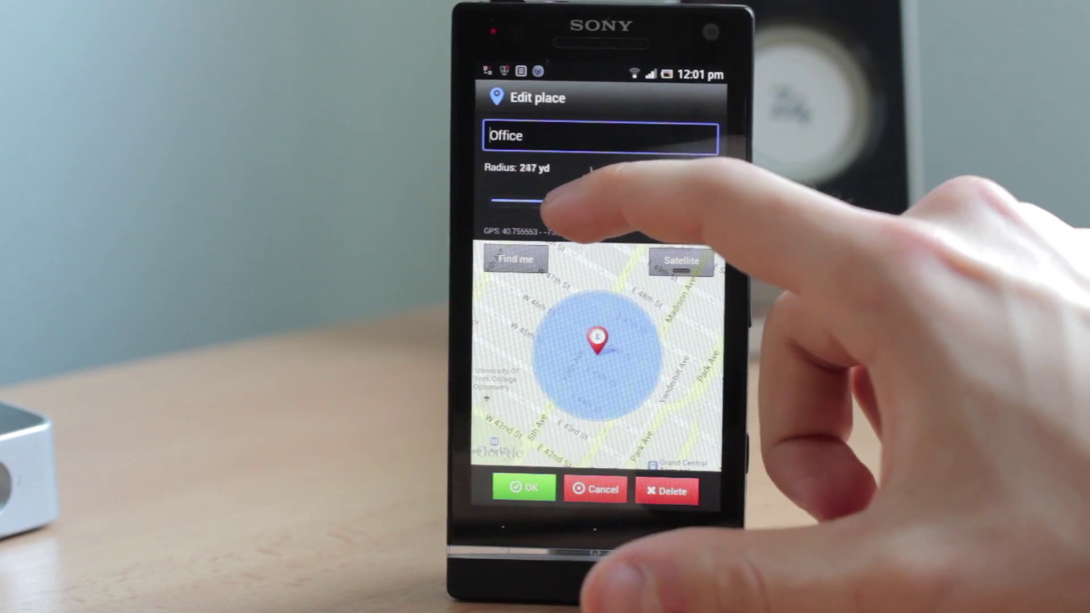
left_click_drag(569, 202, 530, 202)
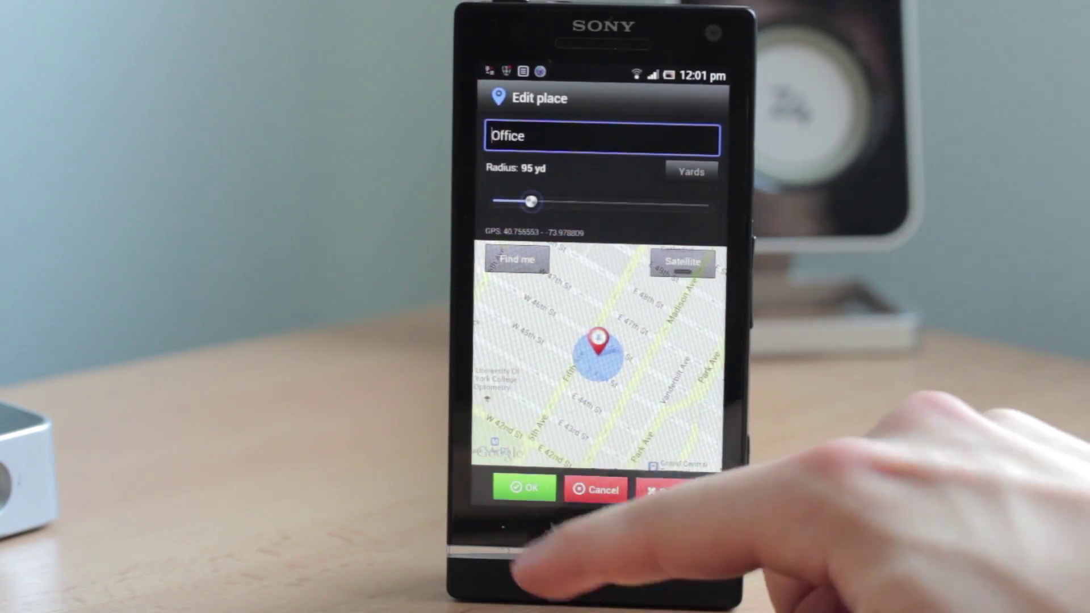
left_click(524, 488)
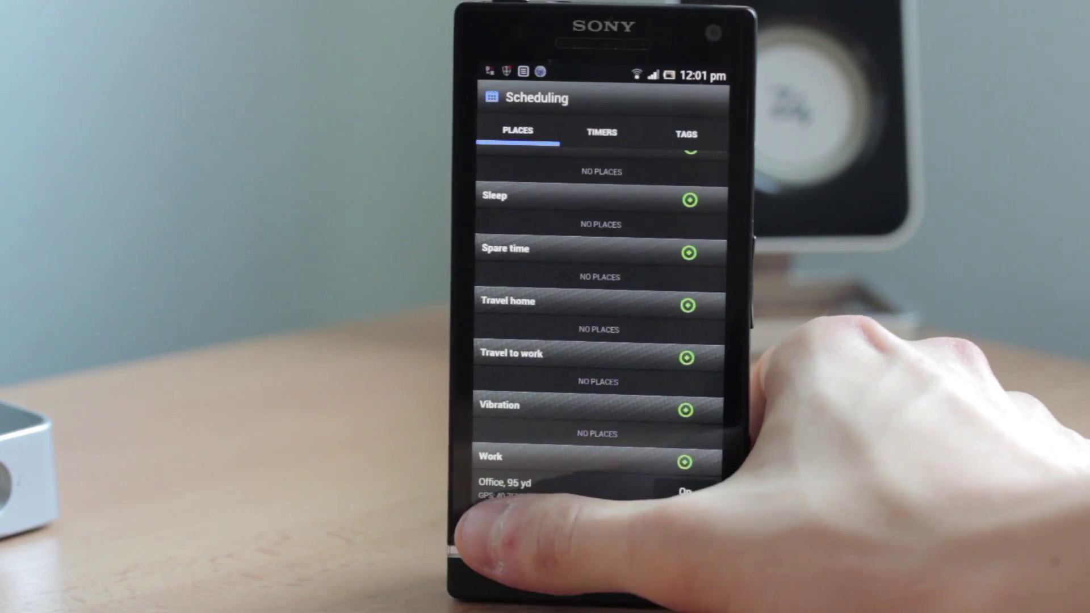
left_click(503, 531)
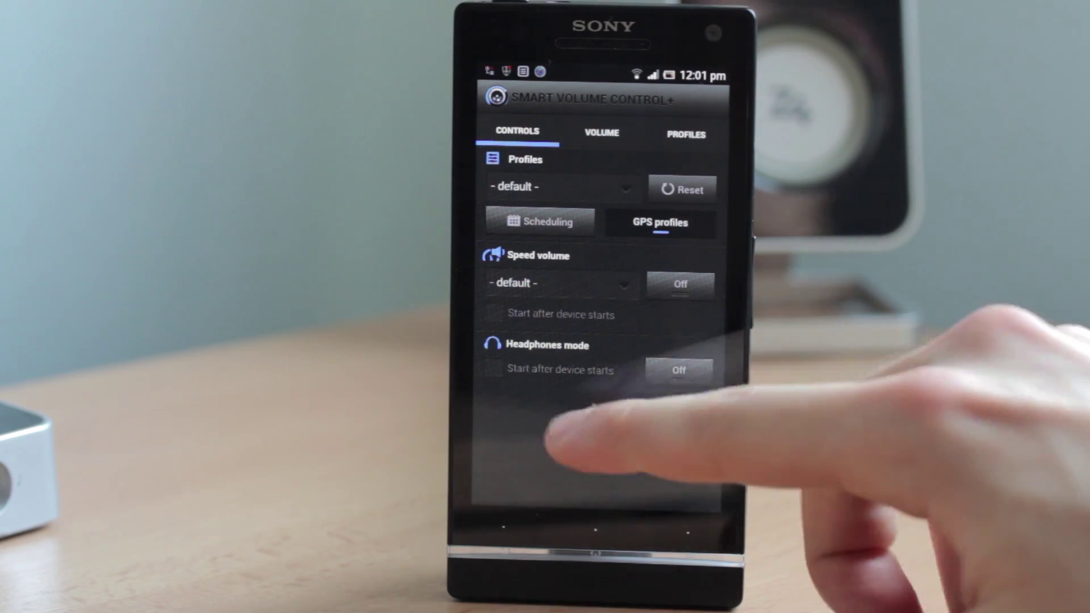
- Load the Normal profile on the profile settings page and view the saved GPS places
left_click_drag(560, 451, 494, 452)
left_click_drag(572, 475, 648, 511)
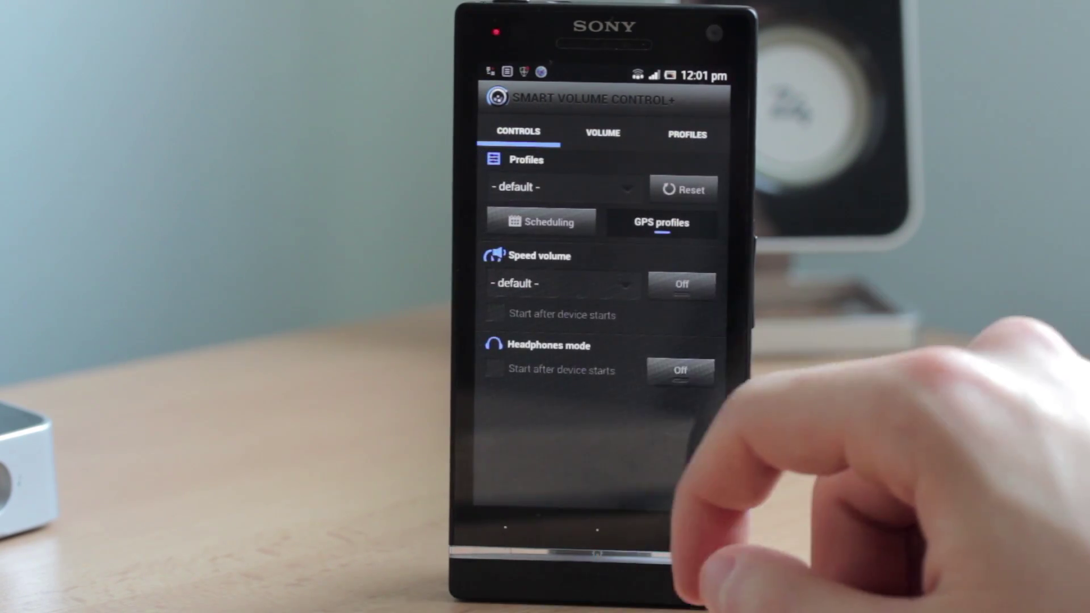
left_click_drag(647, 460, 528, 464)
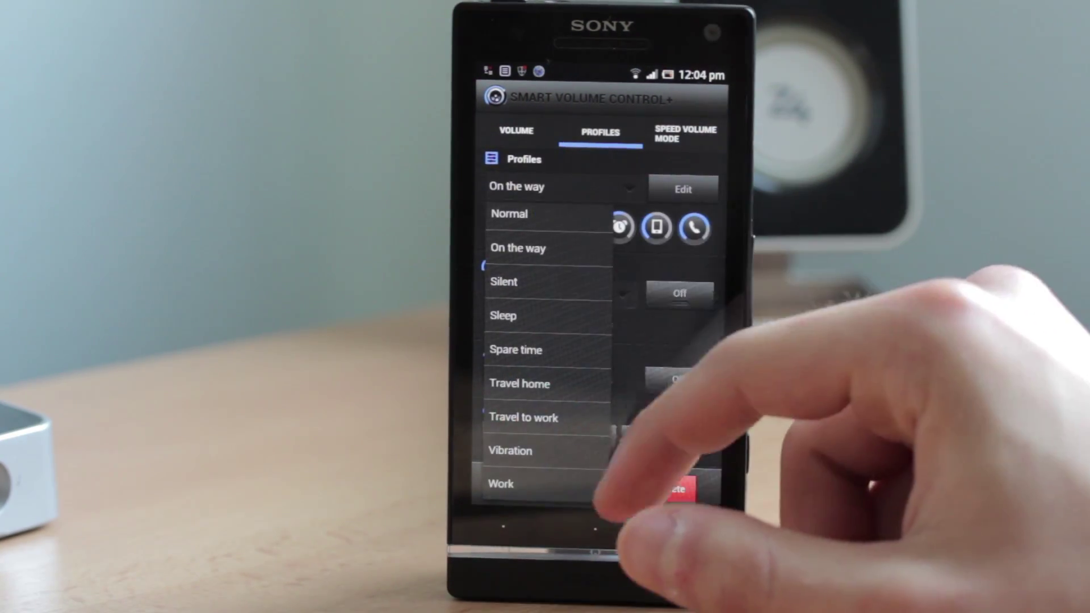
scroll(545, 358, "up", 1)
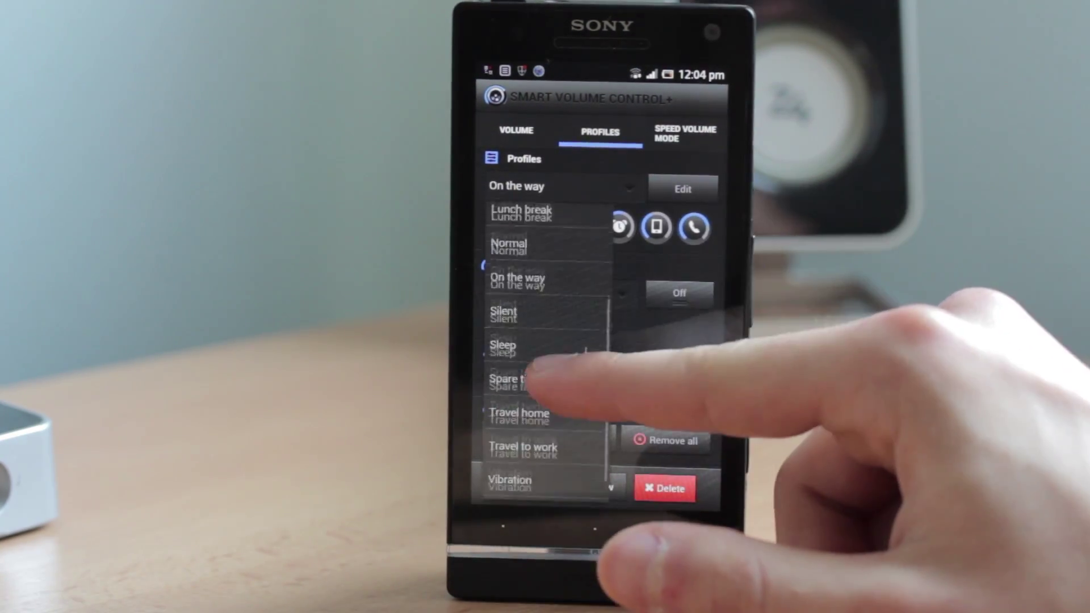
scroll(545, 340, "up", 2)
scroll(545, 384, "up", 2)
left_click(503, 376)
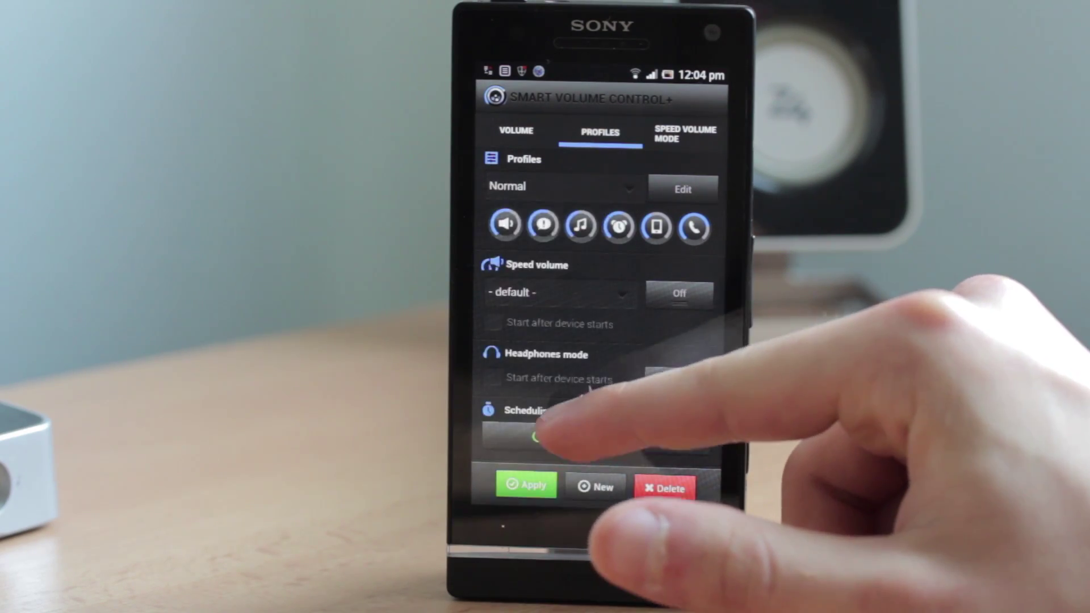
scroll(580, 341, "down", 4)
scroll(579, 392, "down", 2)
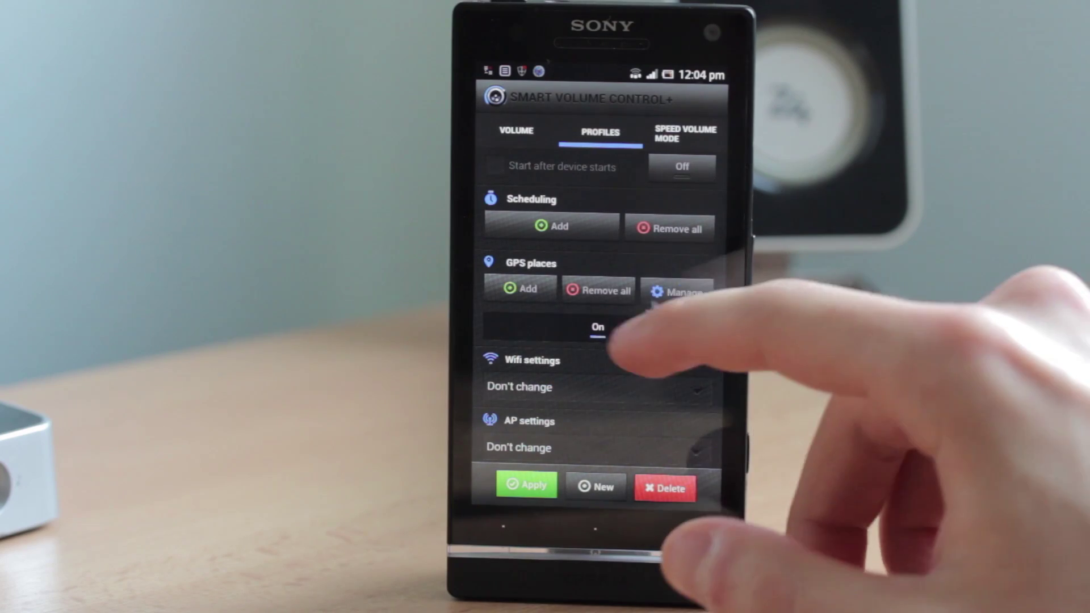
left_click(679, 292)
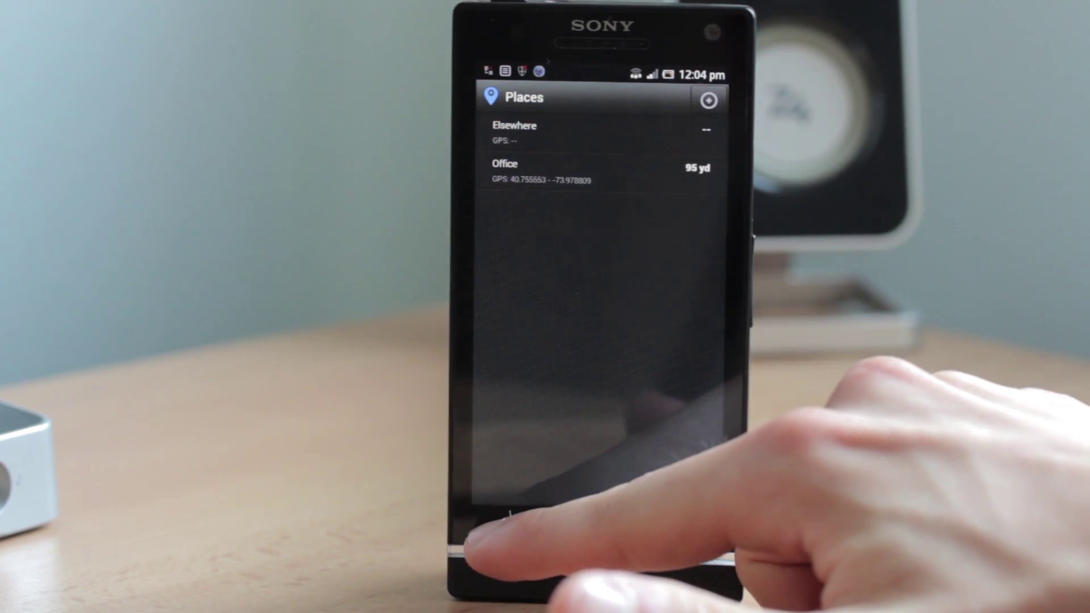
left_click(507, 528)
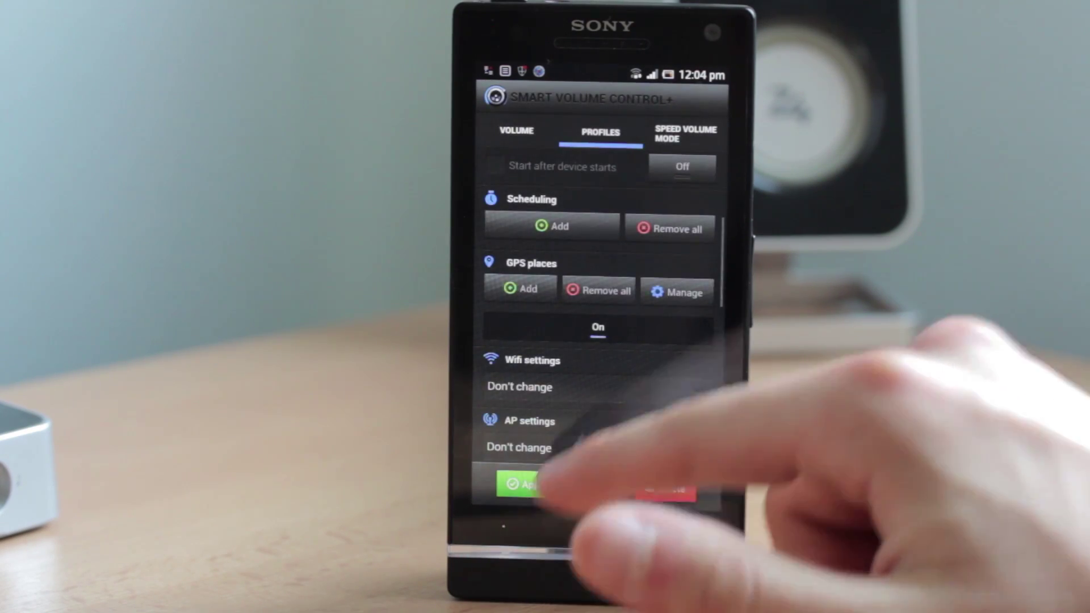
- Add a new saved place and name it Home
left_click(647, 488)
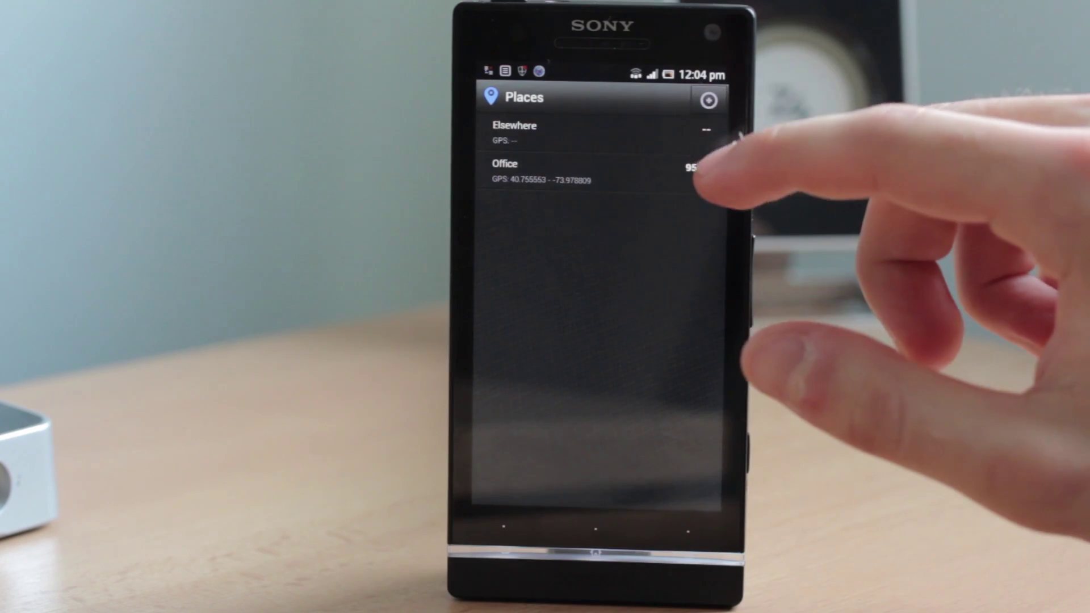
left_click(706, 95)
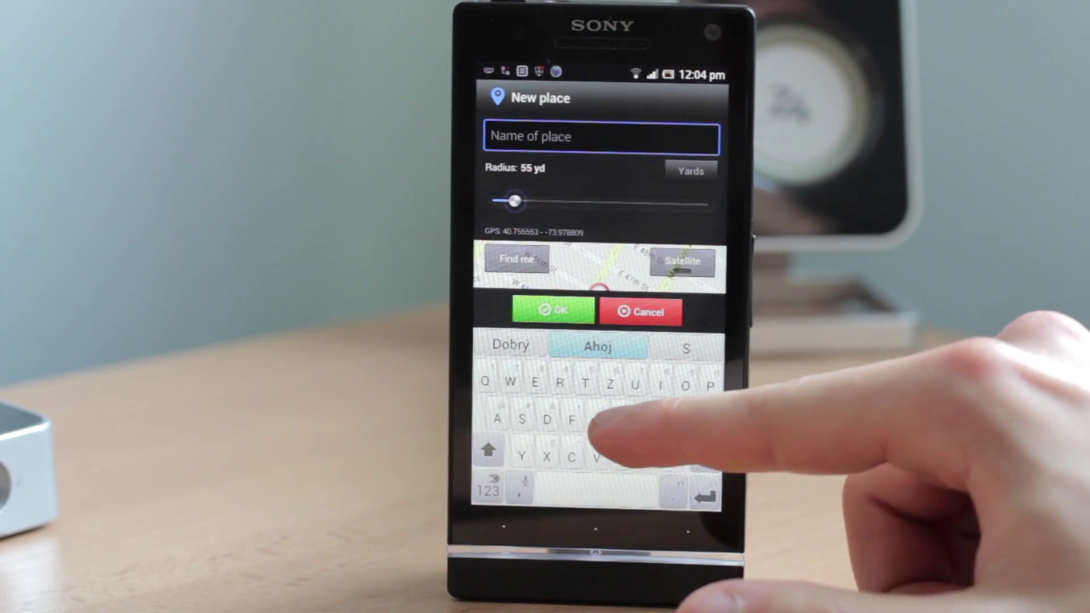
type("Home")
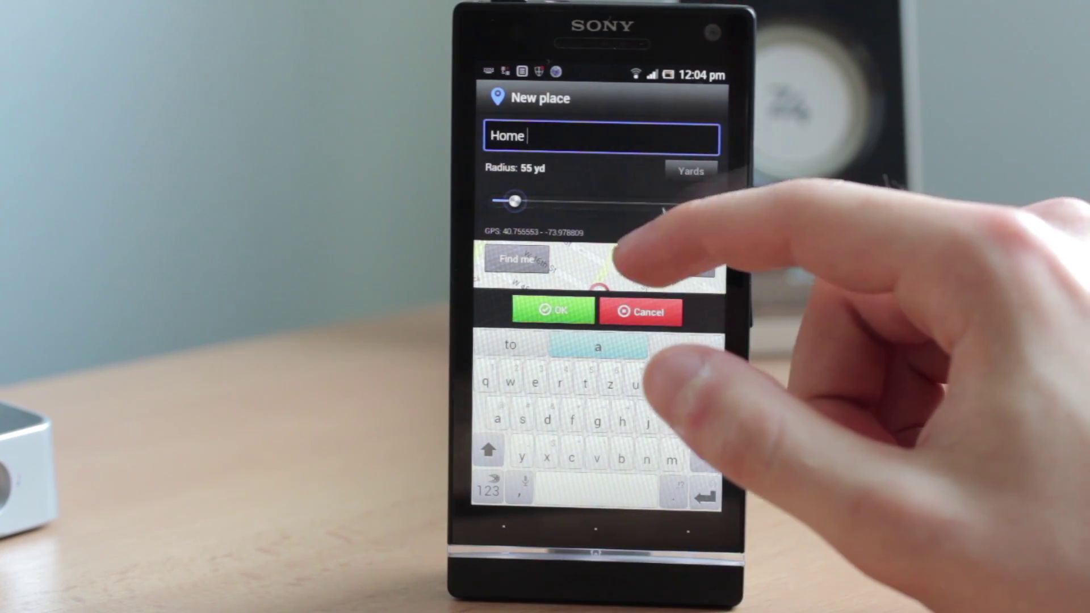
key("Return")
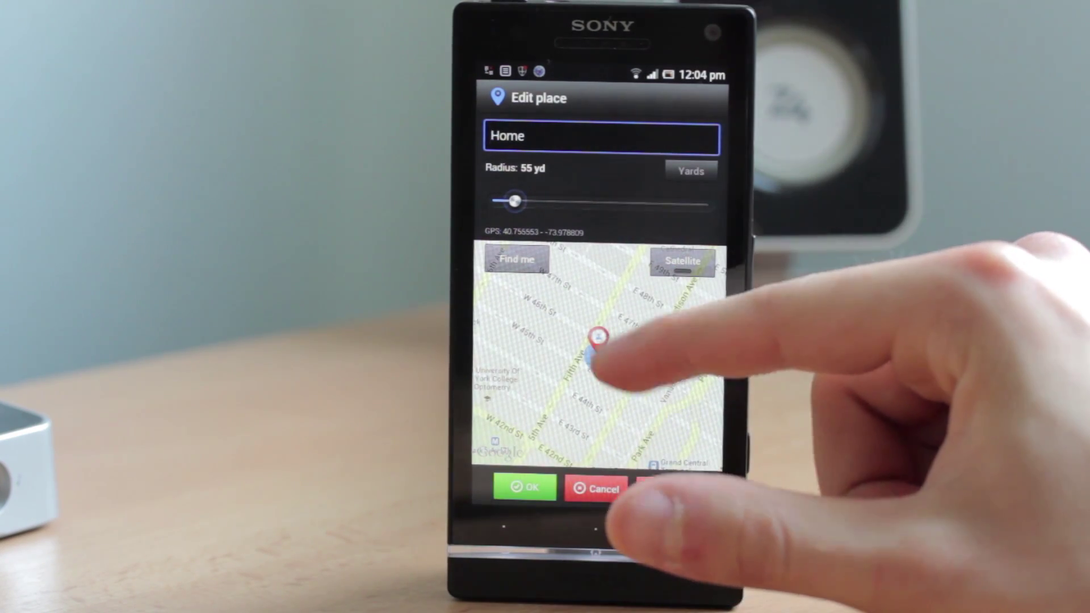
- Place Home on the satellite map, set its radius to 61 yd, and save it
left_click(546, 324)
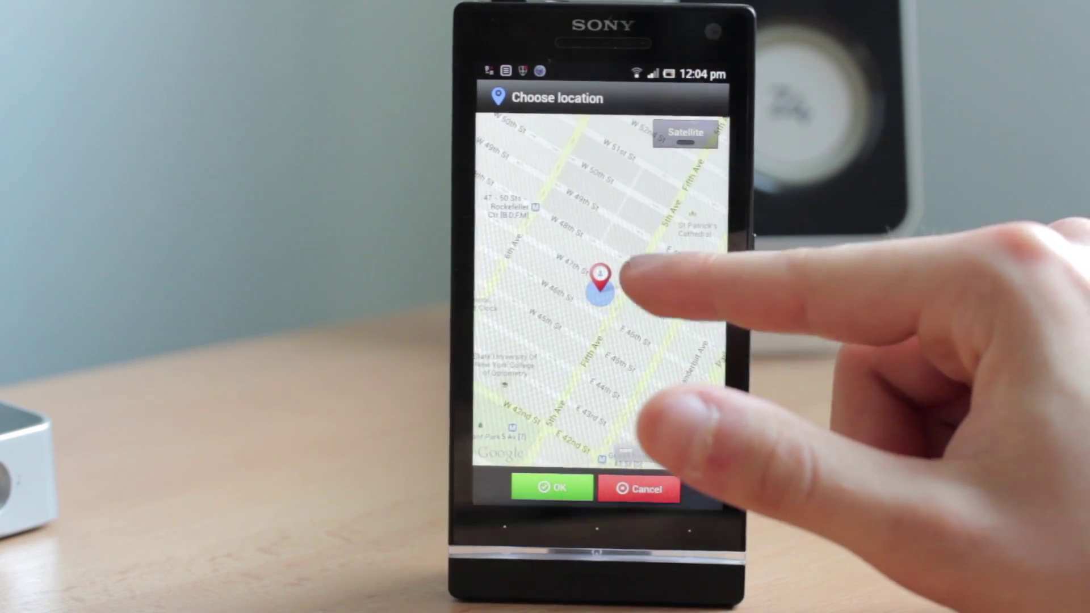
scroll(613, 359, "up", 2)
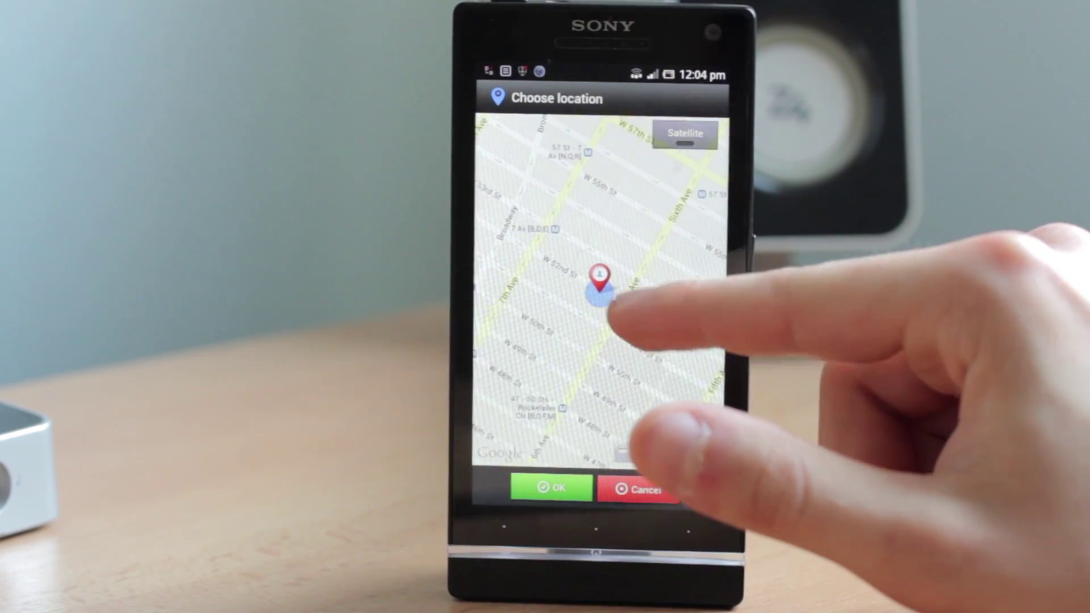
left_click_drag(617, 315, 630, 334)
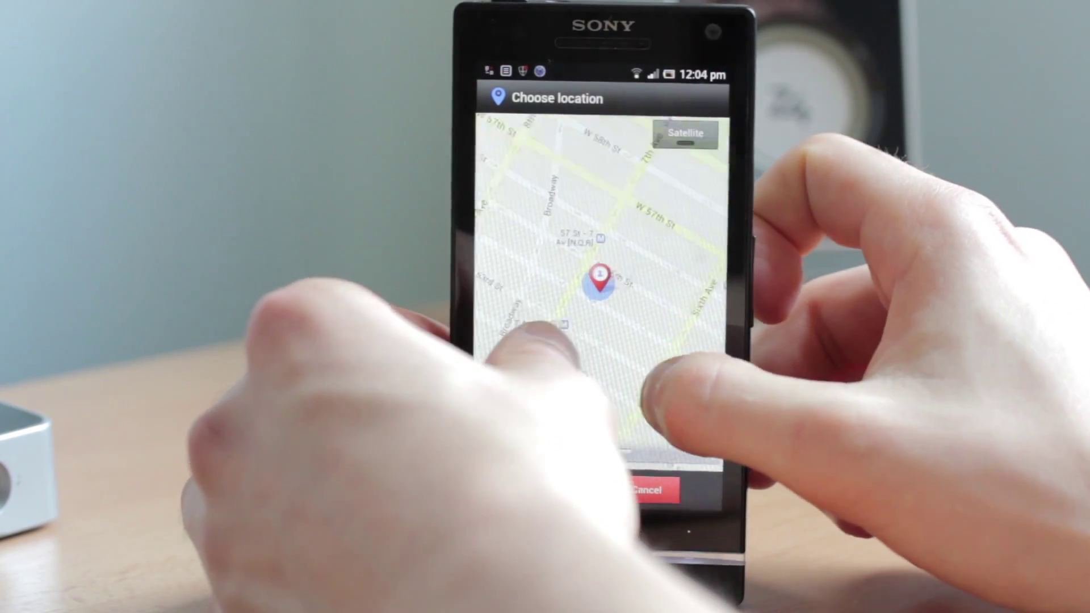
scroll(600, 291, "up", 3)
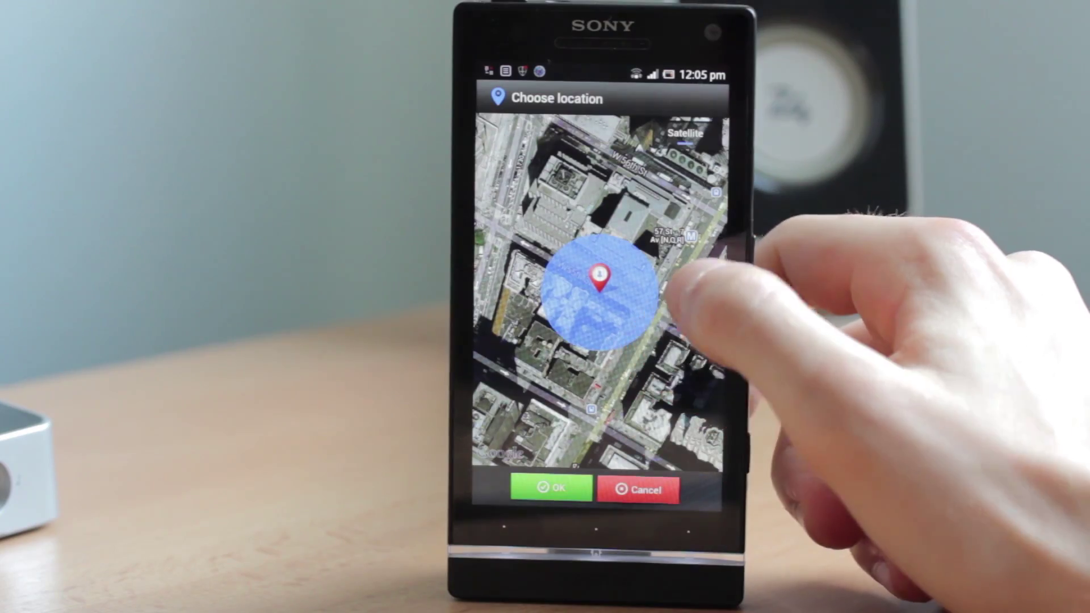
left_click_drag(677, 337, 643, 384)
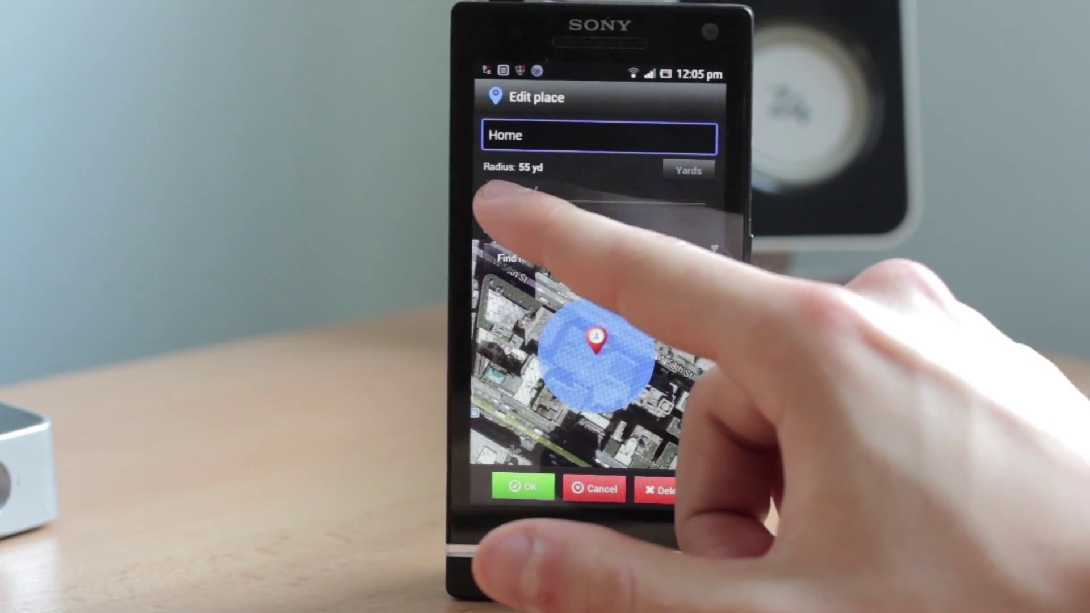
left_click_drag(498, 201, 516, 201)
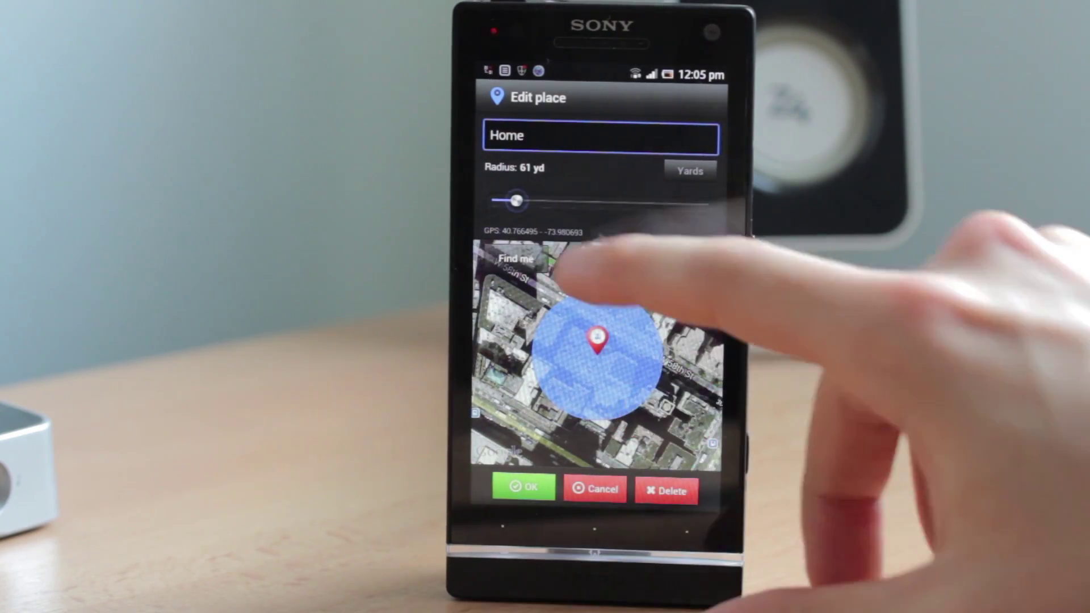
left_click(523, 488)
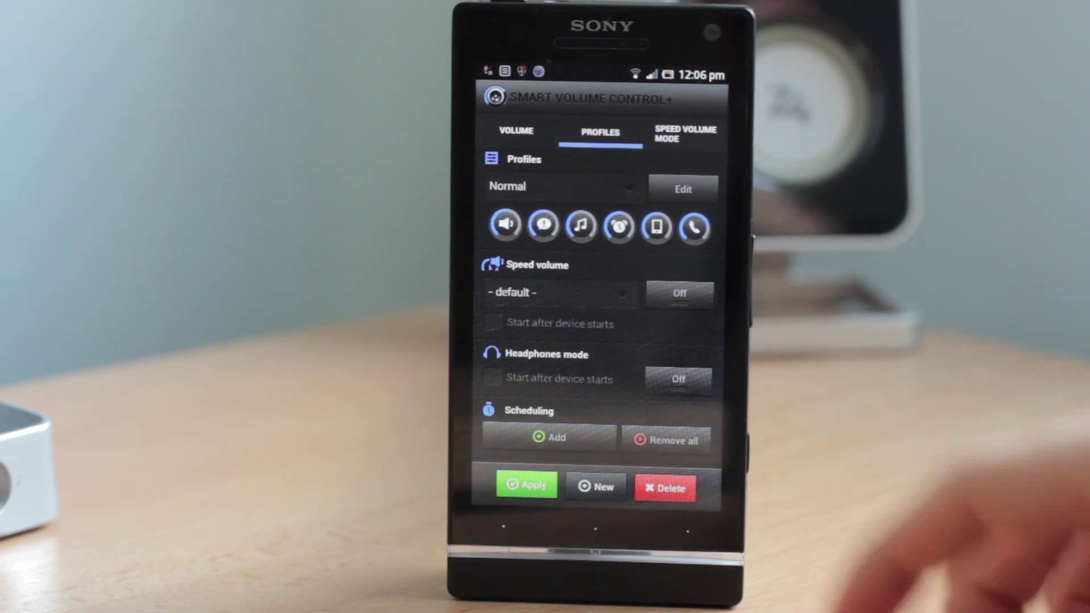
left_click(558, 186)
scroll(550, 349, "up", 3)
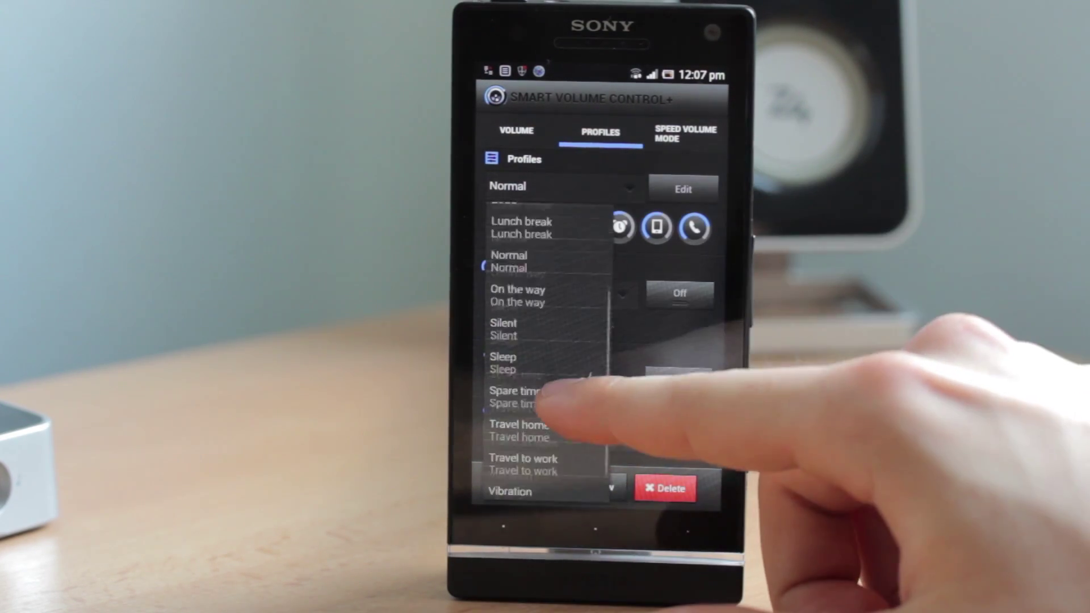
- Select On the way from the profile list
left_click(532, 328)
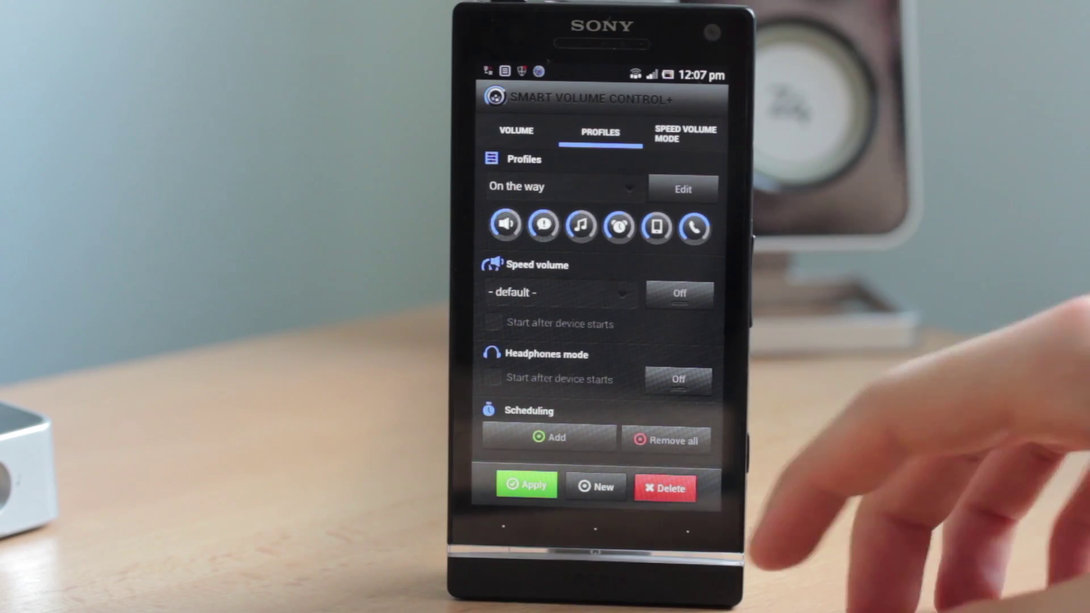
left_click_drag(537, 371, 600, 255)
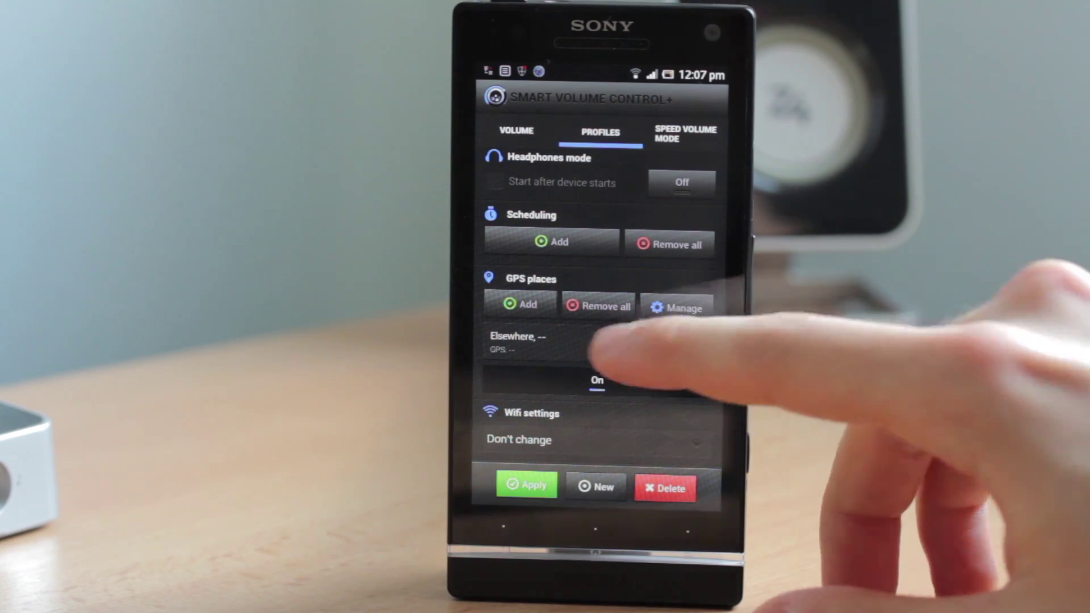
left_click_drag(503, 376, 509, 352)
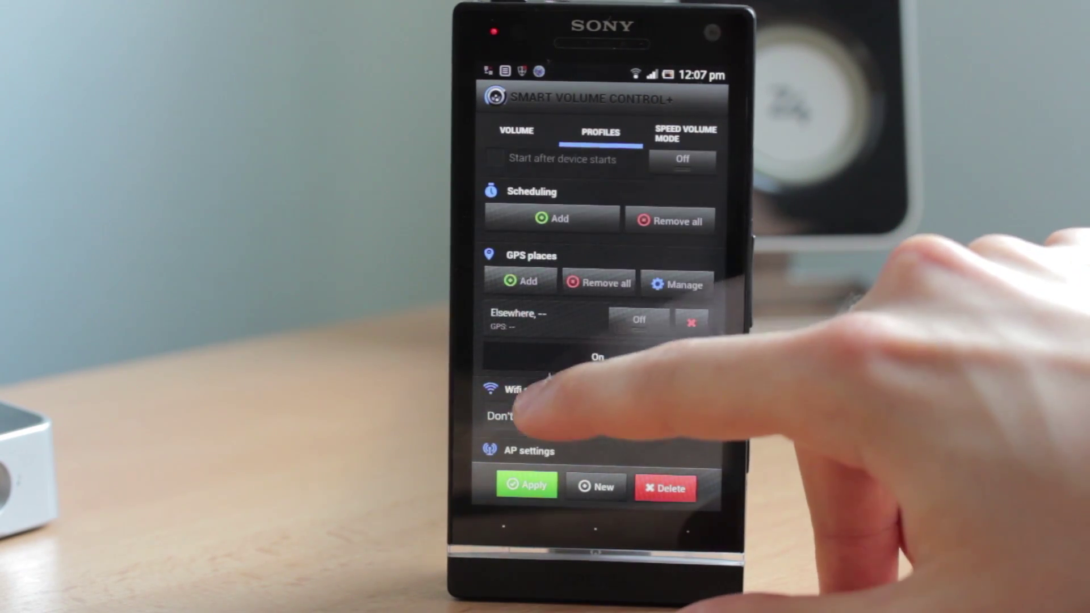
left_click_drag(490, 290, 488, 284)
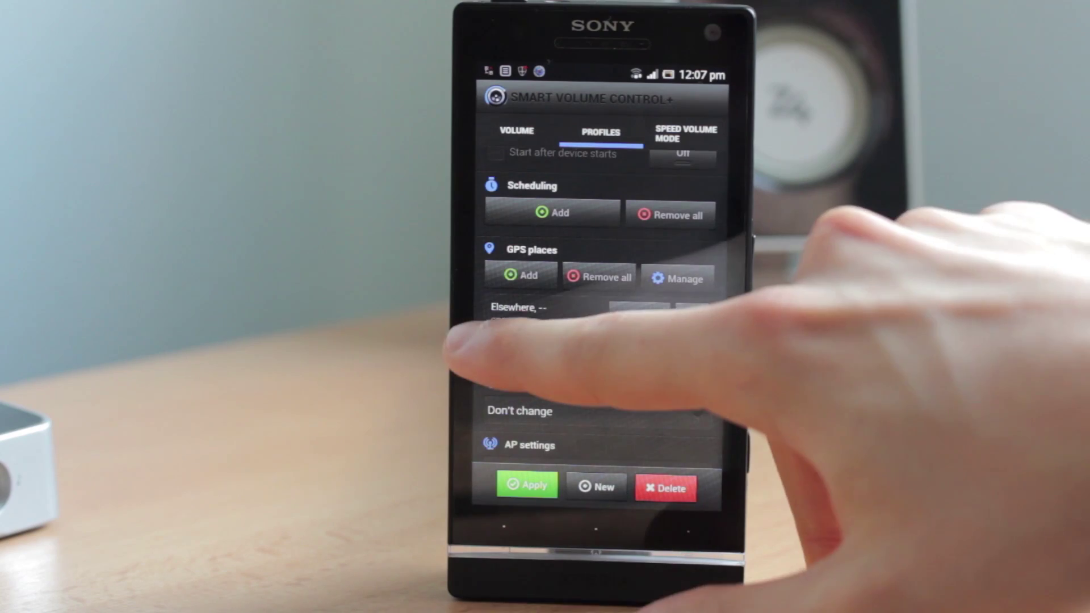
left_click_drag(451, 345, 463, 334)
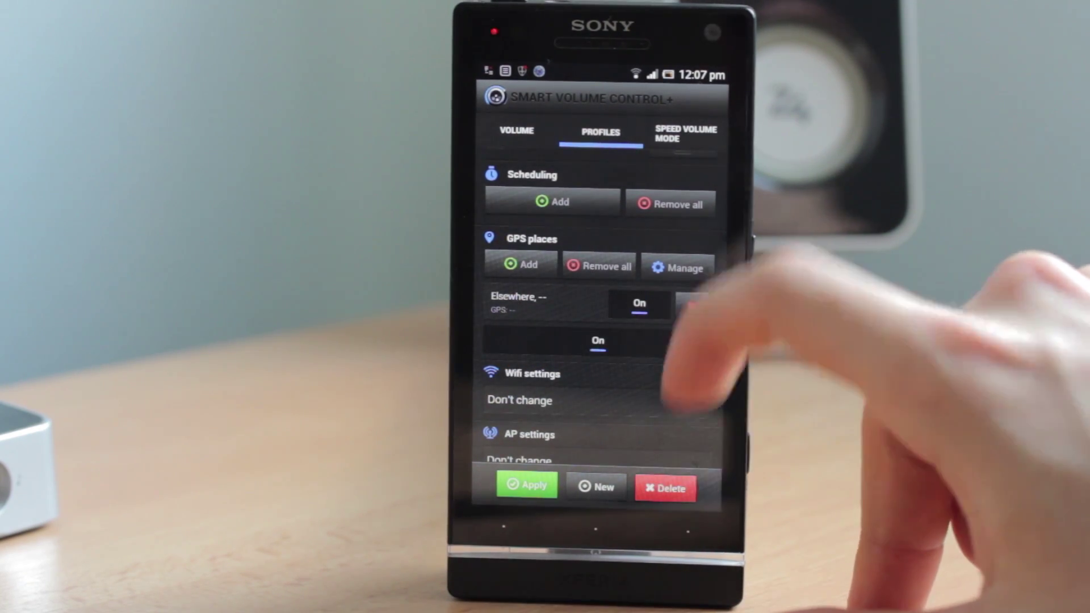
left_click_drag(648, 273, 656, 477)
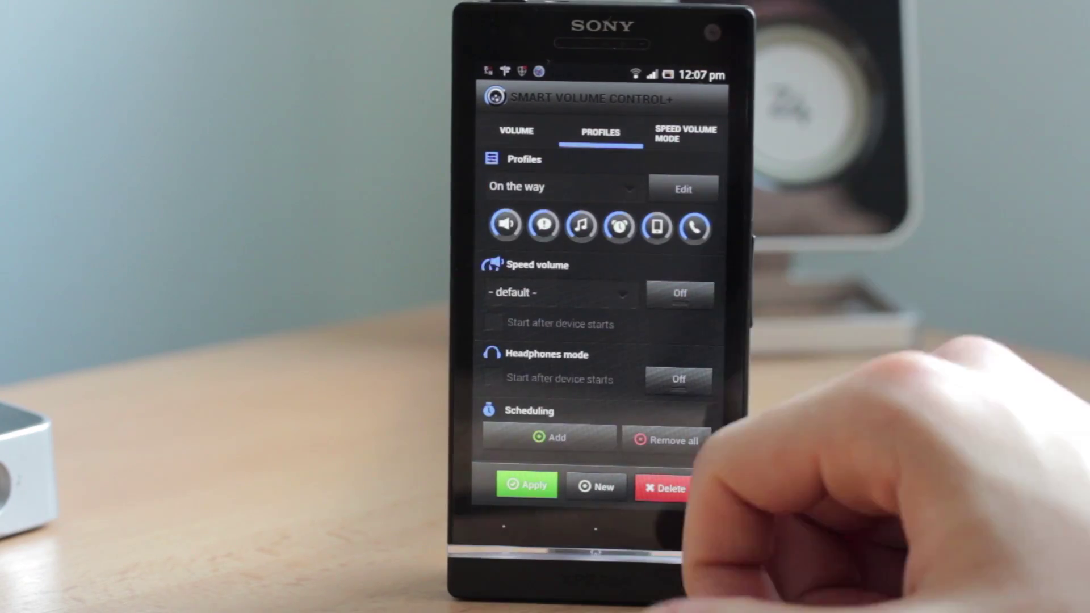
mouse_move(554, 367)
left_mouse_down()
mouse_move(656, 247)
mouse_move(622, 478)
left_mouse_up()
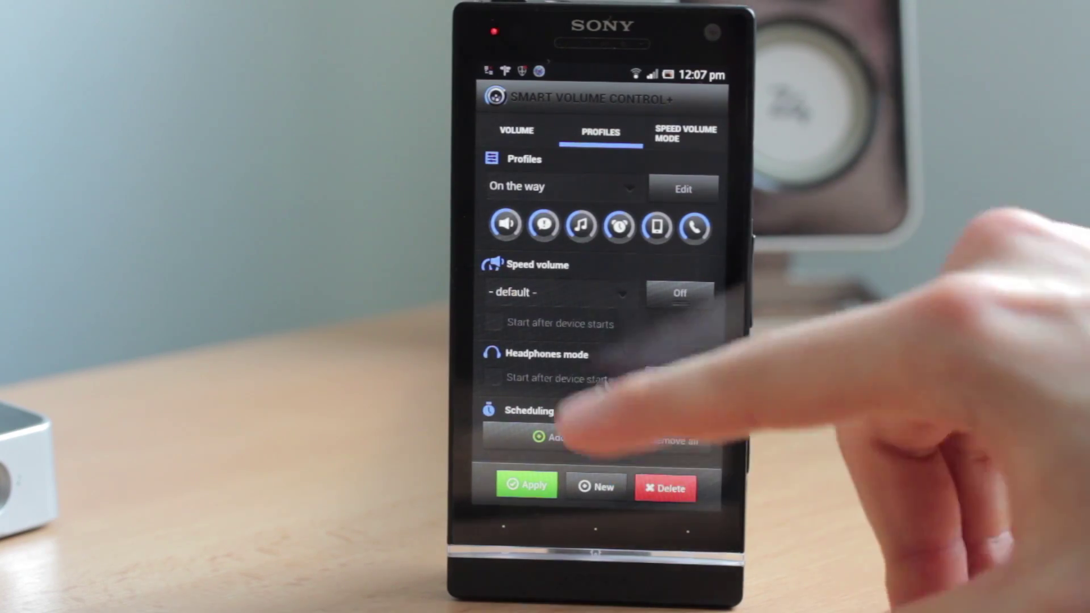
mouse_move(621, 402)
left_mouse_down()
mouse_move(585, 303)
mouse_move(608, 366)
left_mouse_up()
left_click_drag(634, 443, 584, 361)
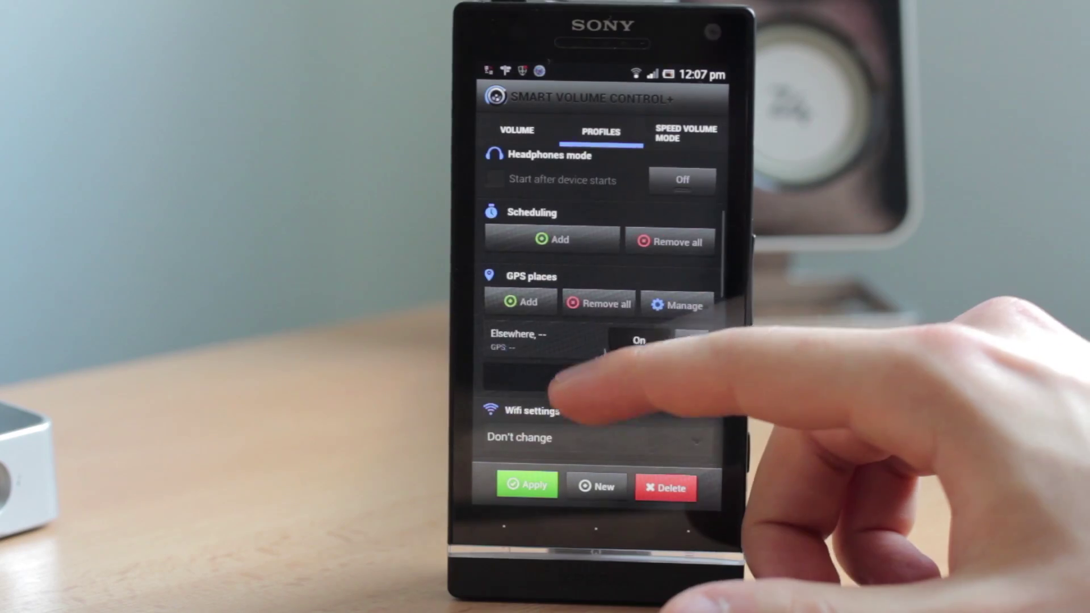
left_click_drag(559, 392, 648, 528)
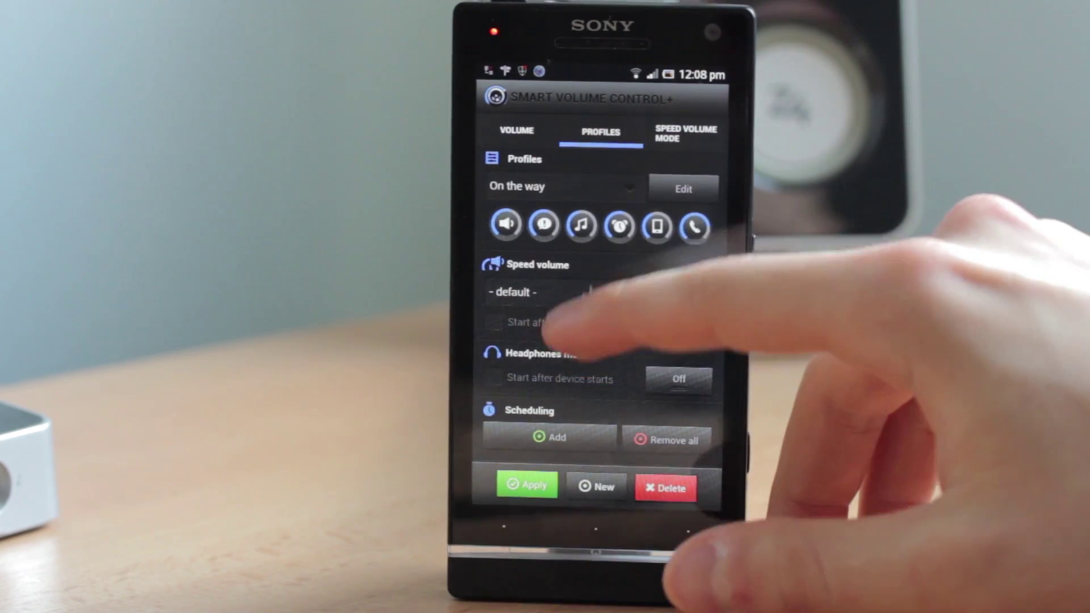
left_click_drag(546, 409, 563, 341)
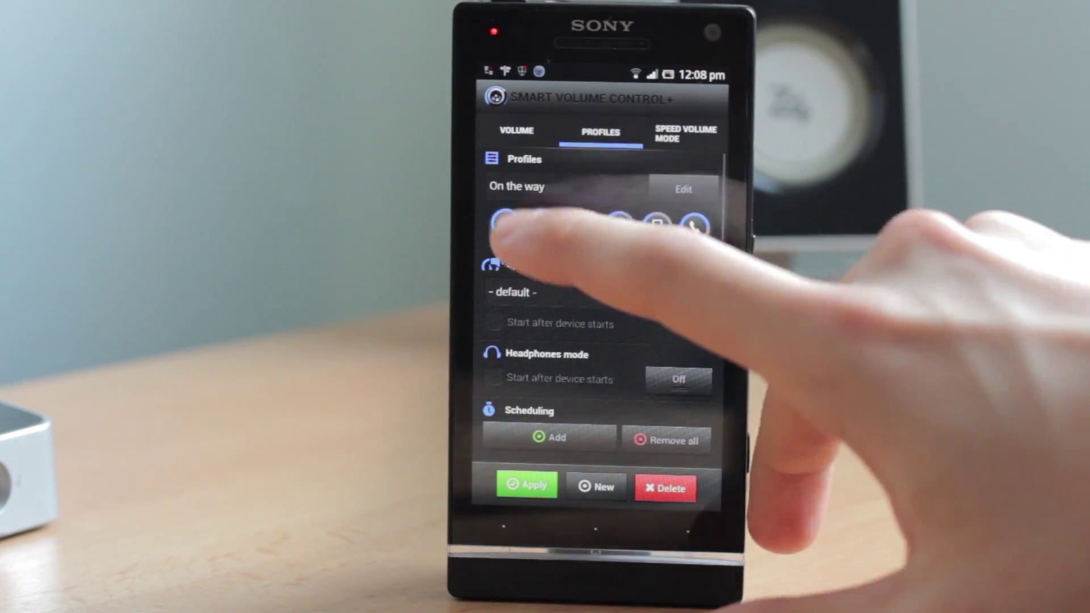
left_click_drag(558, 354, 604, 247)
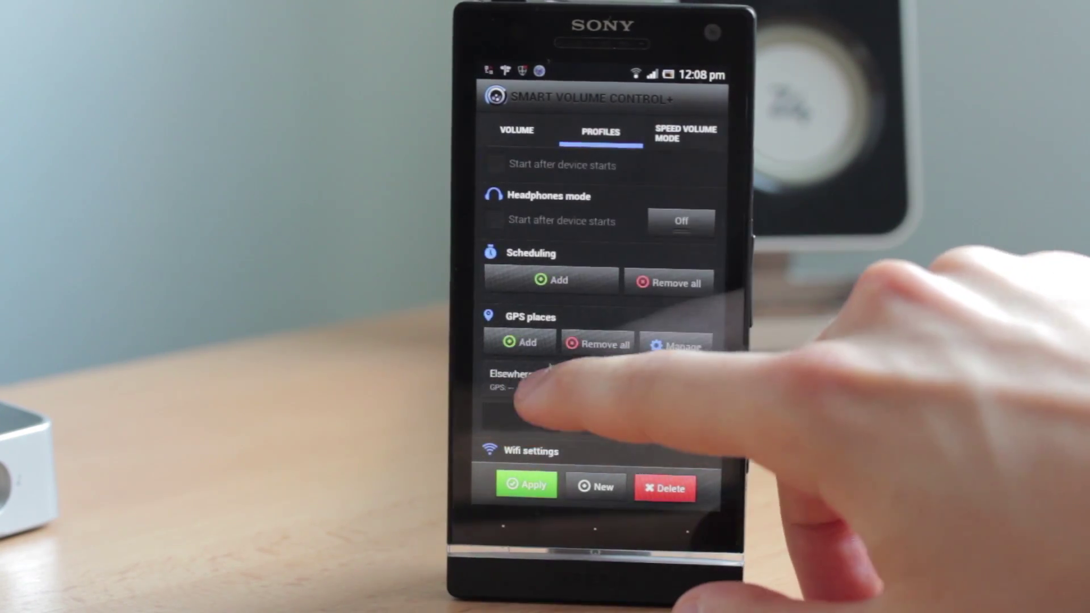
left_click_drag(533, 256, 567, 408)
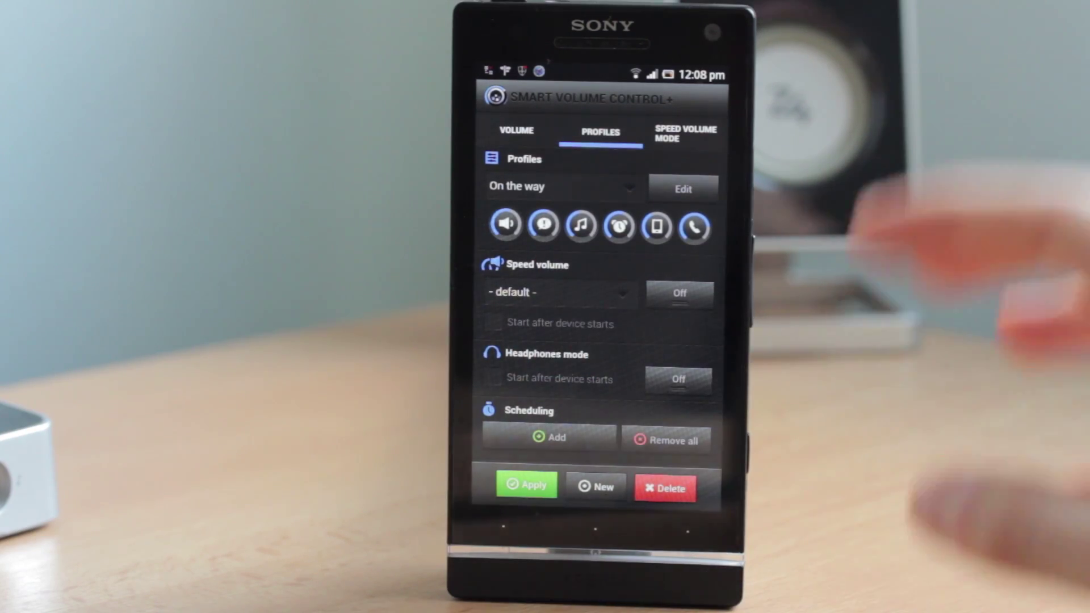
- Browse the Speed volume and Headphones mode pages, then swipe back to Controls
left_click_drag(656, 273, 477, 366)
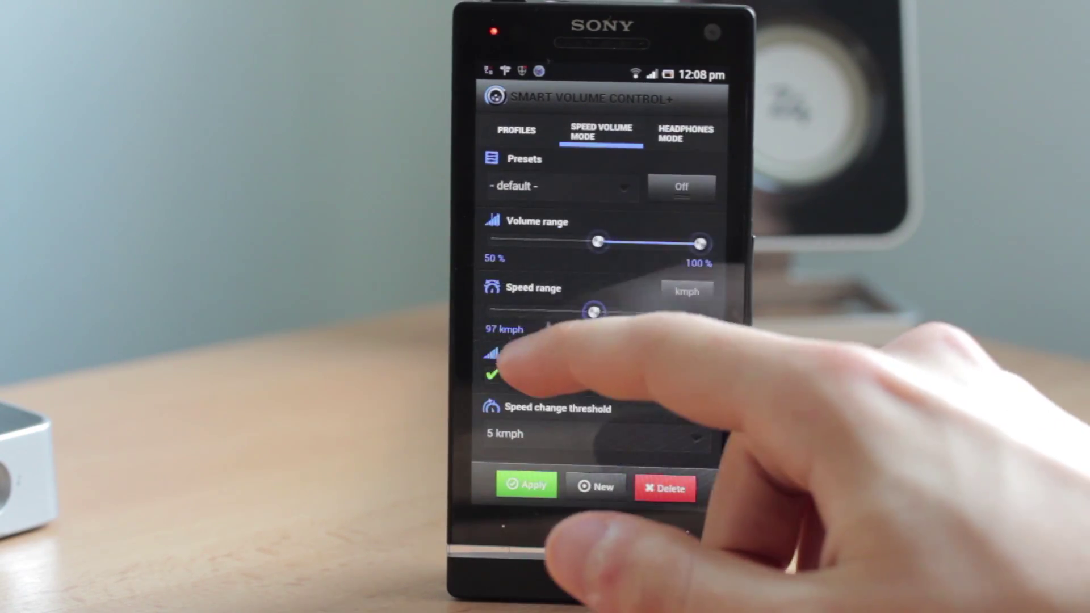
left_click_drag(538, 341, 682, 486)
left_click_drag(665, 358, 503, 494)
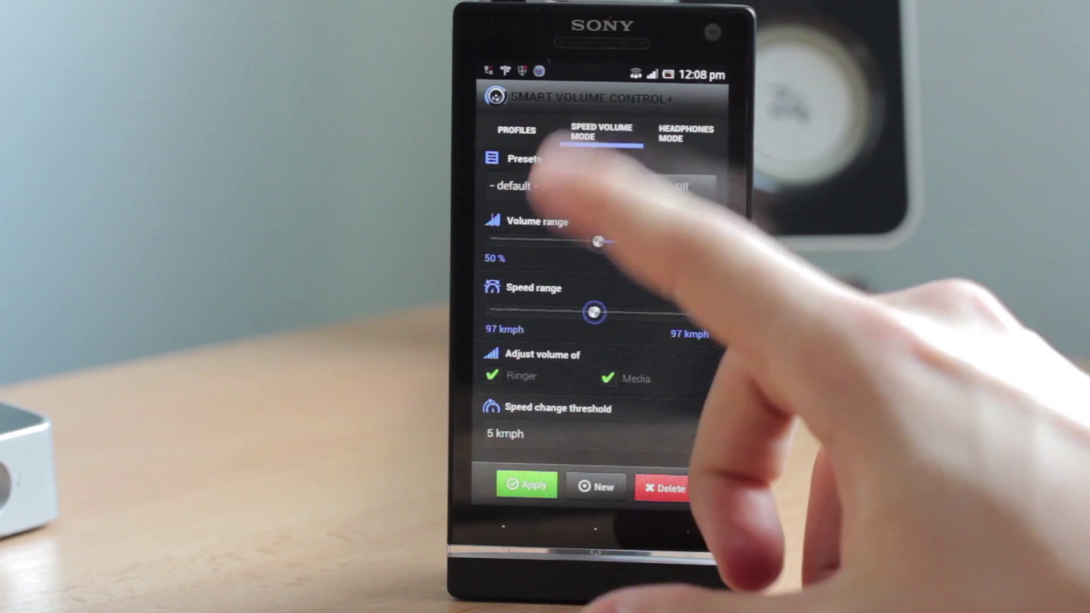
left_click_drag(664, 376, 529, 392)
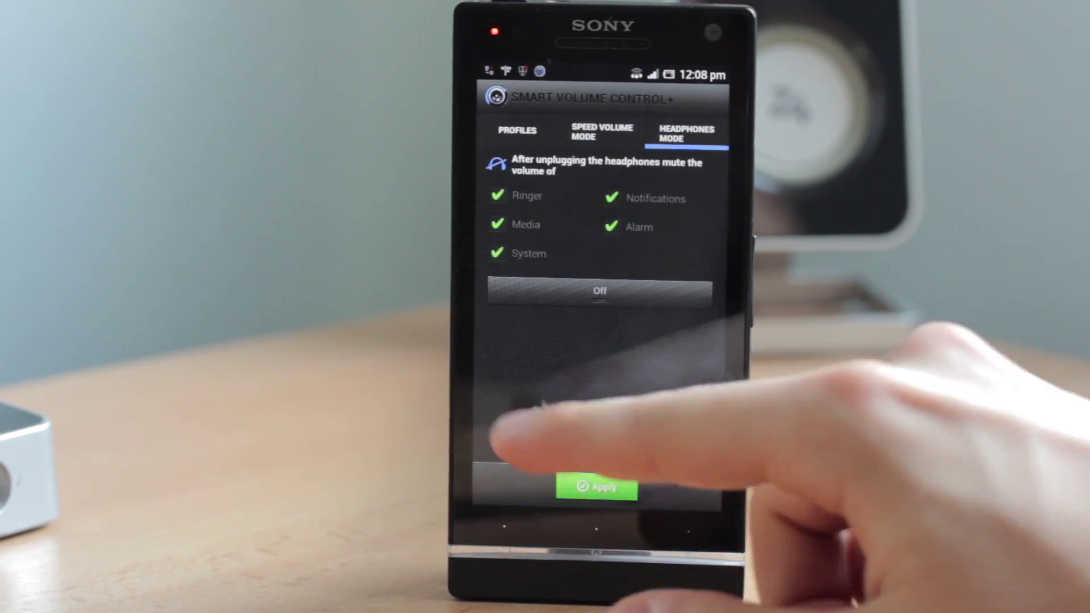
left_click_drag(503, 438, 699, 477)
left_click_drag(528, 384, 681, 388)
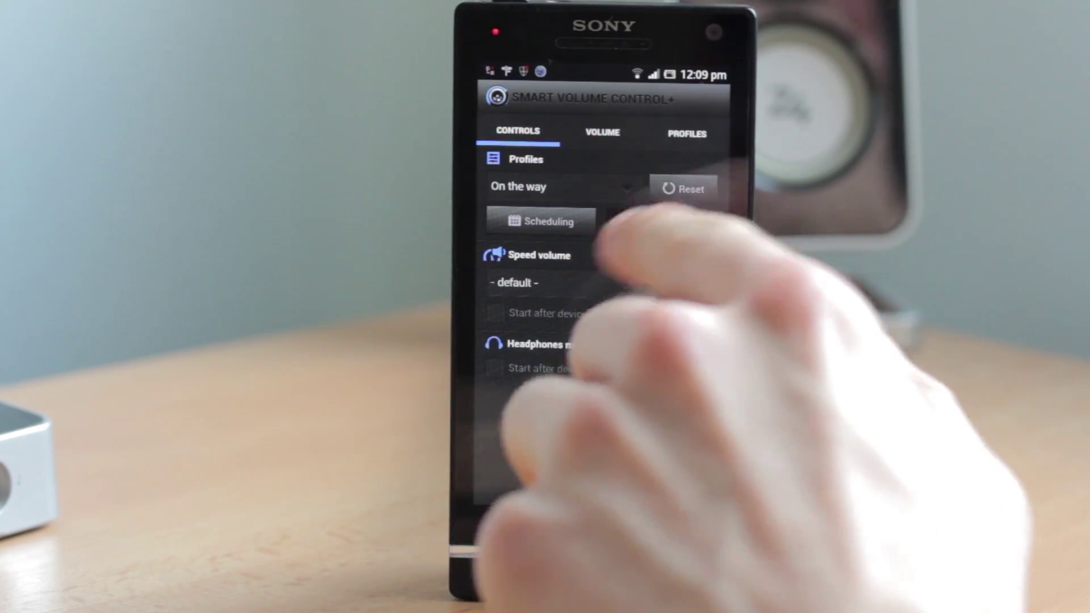
left_click(541, 221)
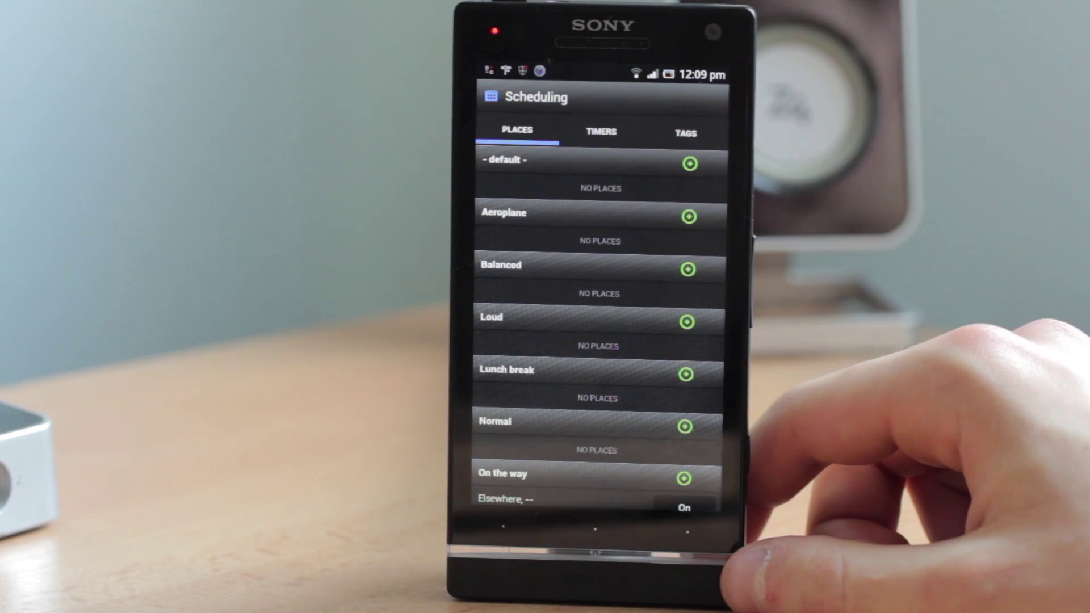
left_click_drag(559, 426, 571, 341)
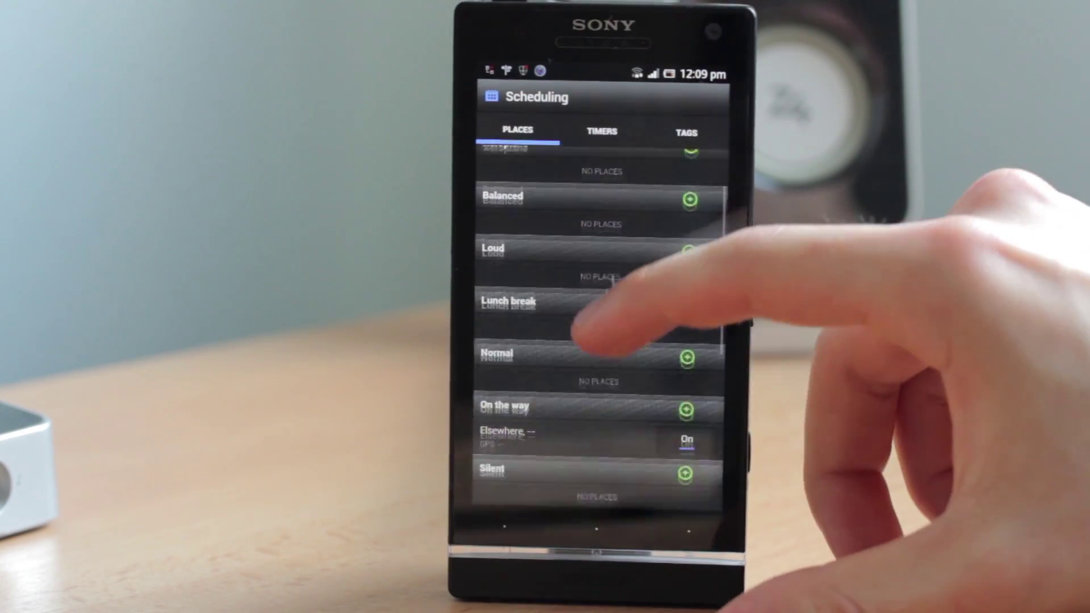
left_click(686, 291)
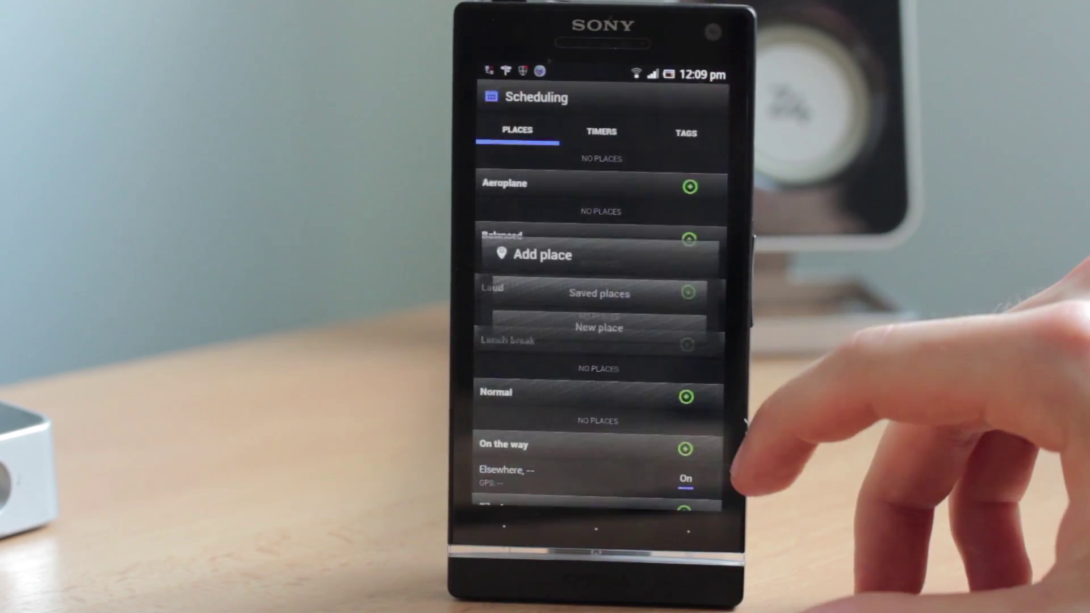
left_click(588, 322)
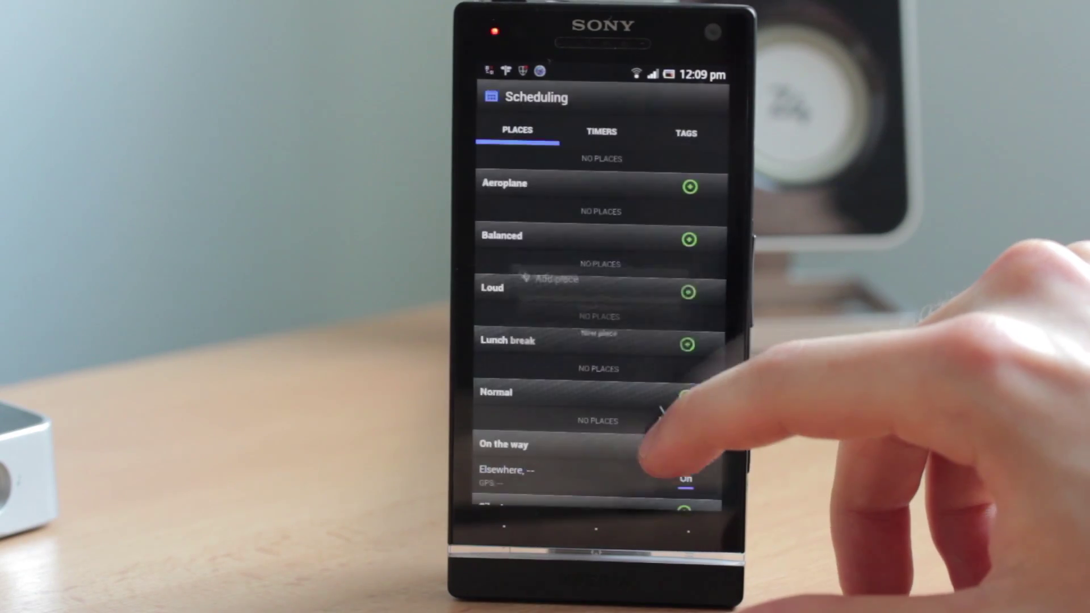
scroll(609, 273, "down", 2)
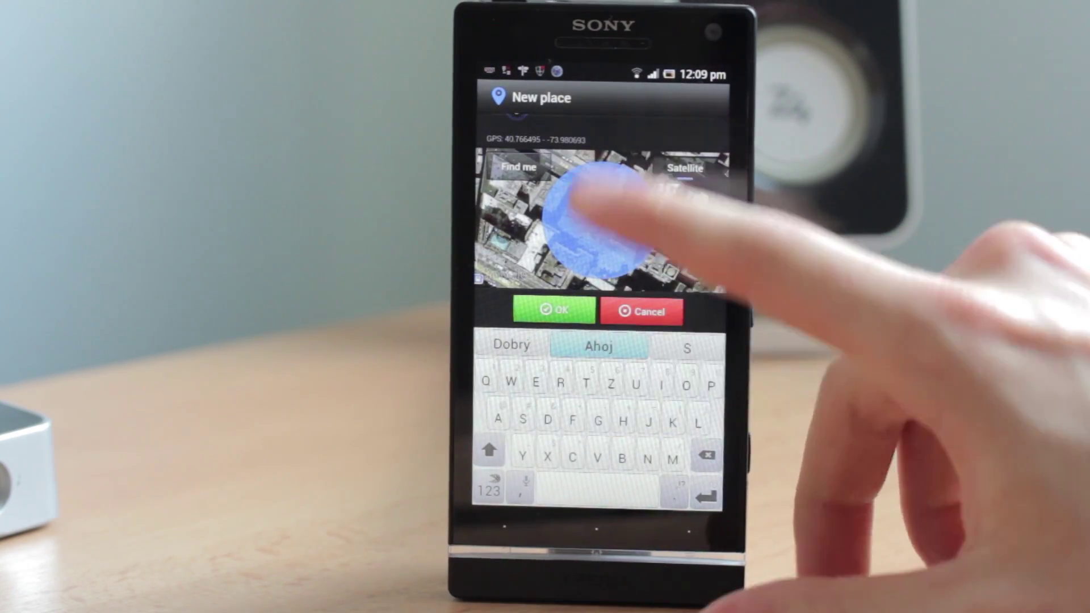
scroll(596, 219, "up", 2)
scroll(600, 222, "down", 2)
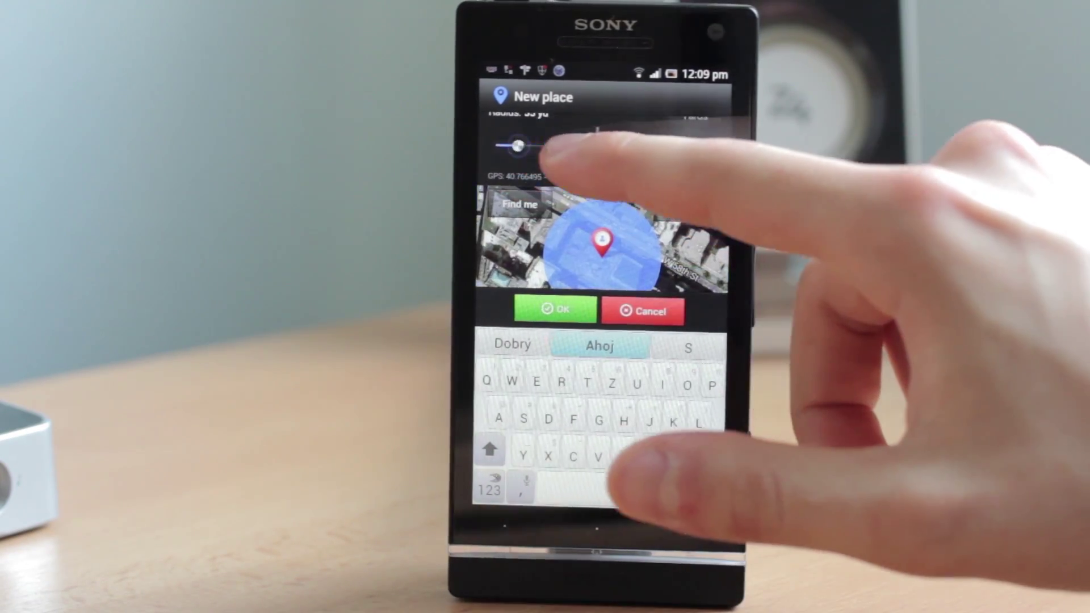
mouse_move(546, 145)
left_mouse_down()
mouse_move(563, 146)
mouse_move(536, 147)
left_mouse_up()
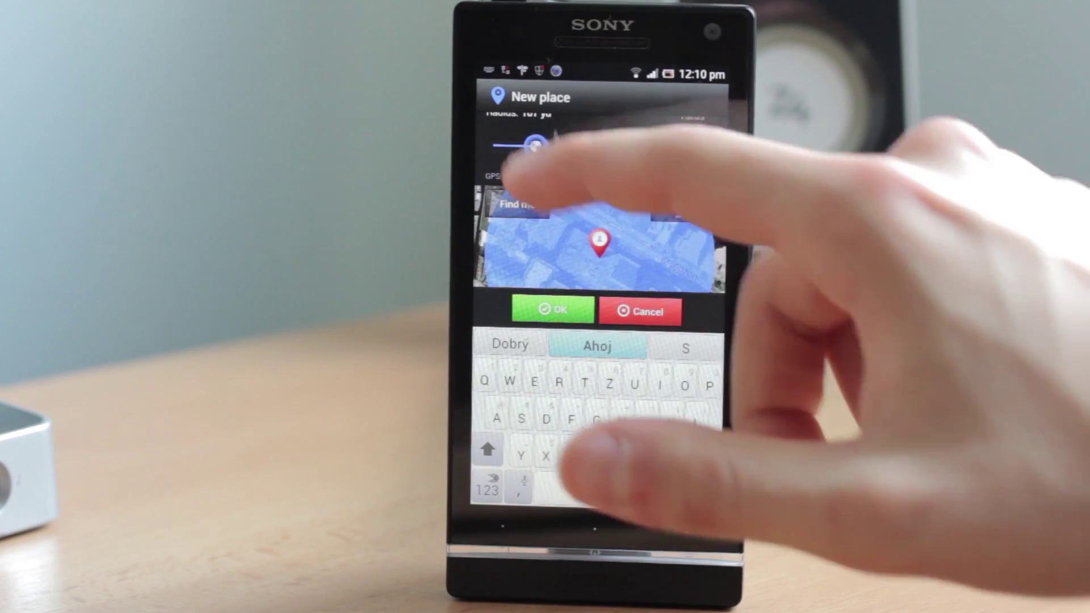
left_click(496, 528)
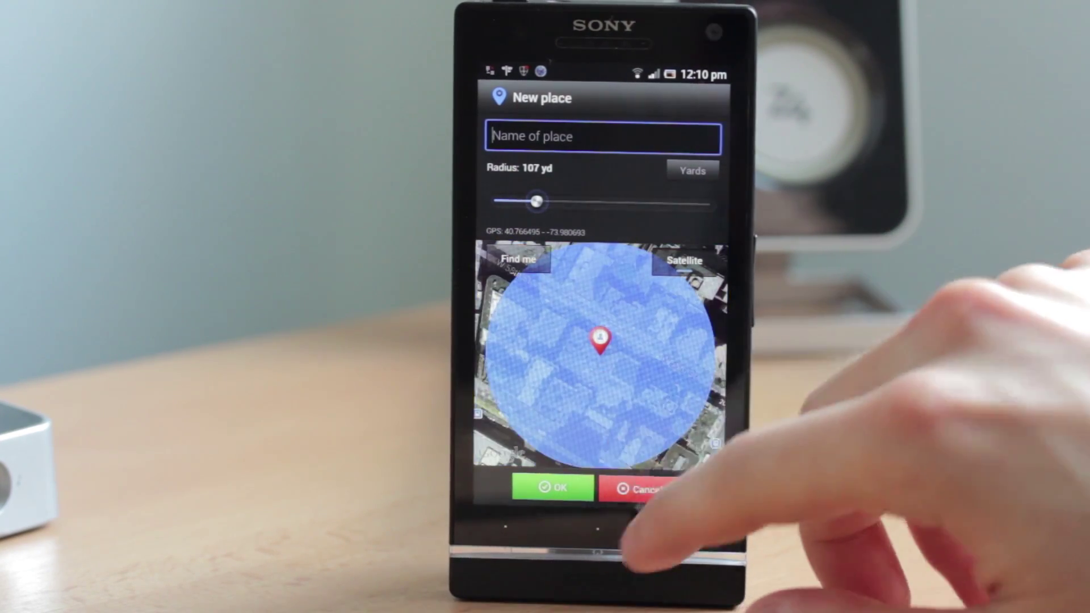
left_click(505, 532)
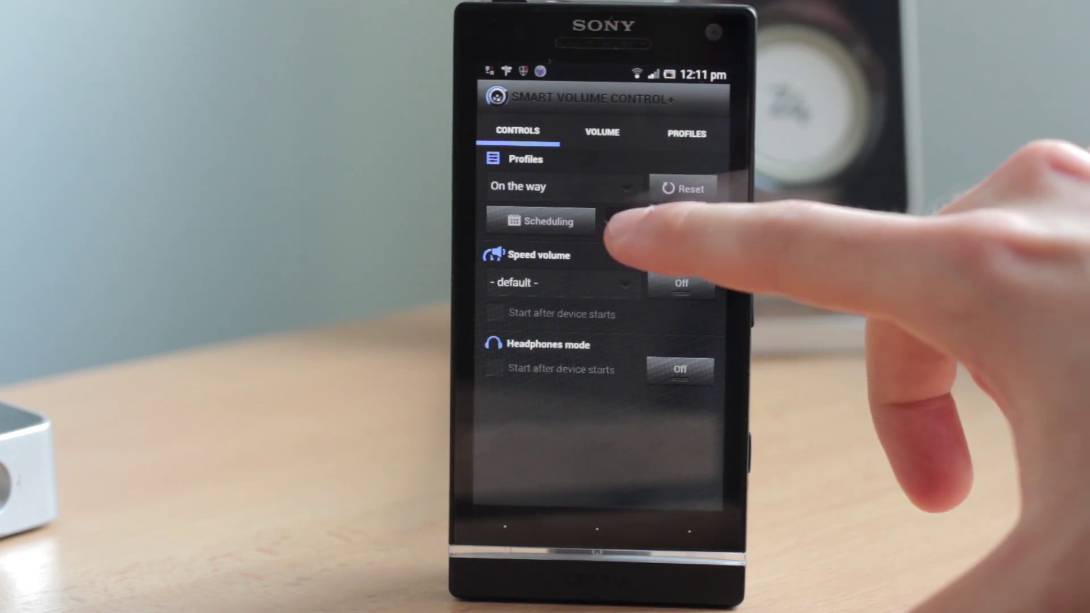
mouse_move(647, 443)
left_mouse_down()
mouse_move(546, 469)
mouse_move(681, 511)
left_mouse_up()
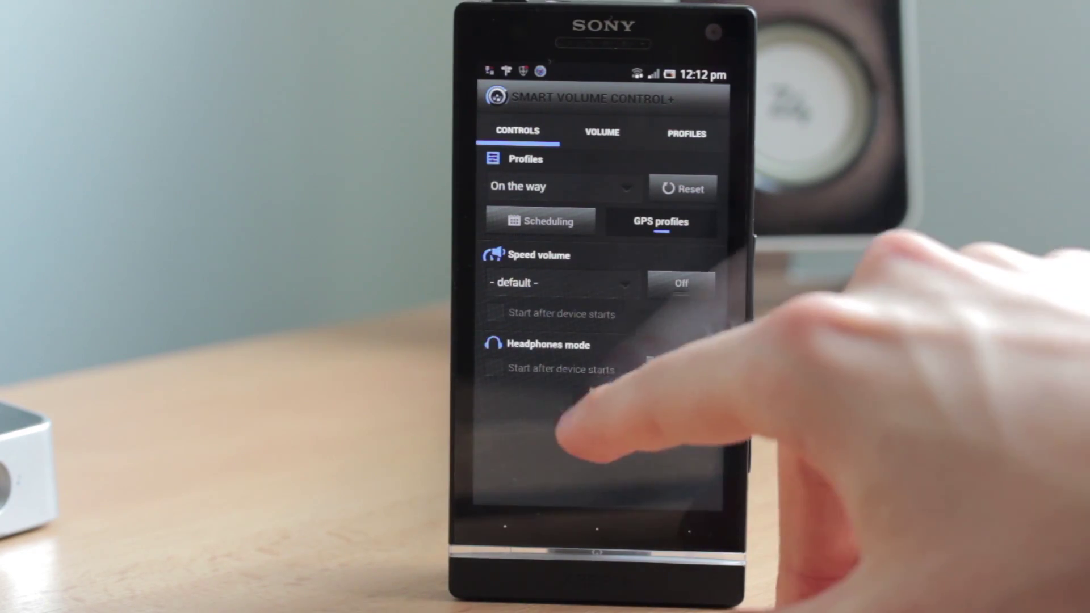
mouse_move(596, 426)
left_mouse_down()
mouse_move(529, 460)
mouse_move(694, 547)
left_mouse_up()
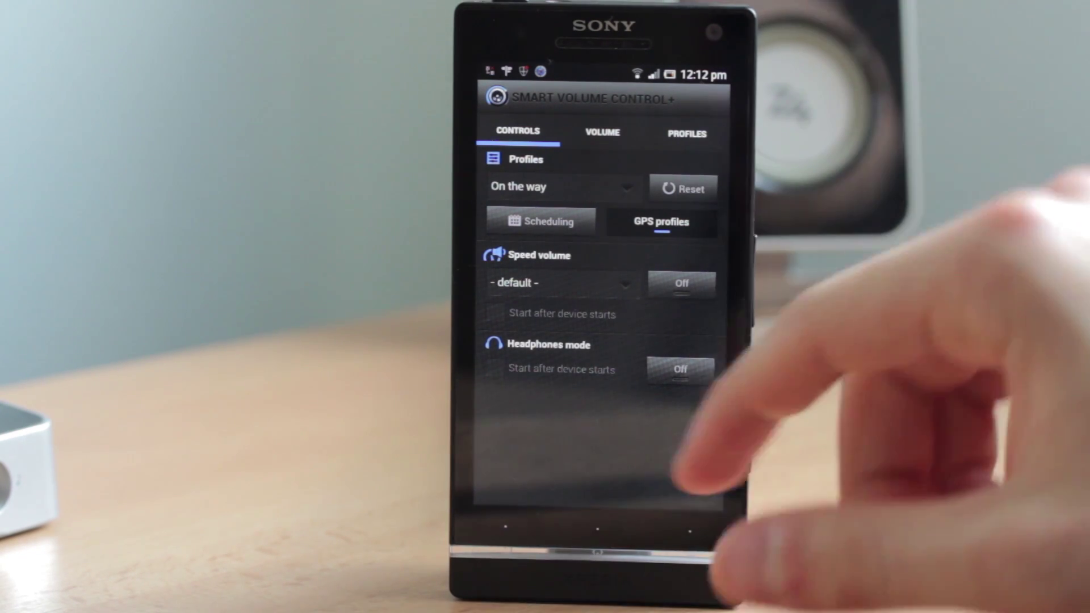
left_click_drag(587, 447, 473, 452)
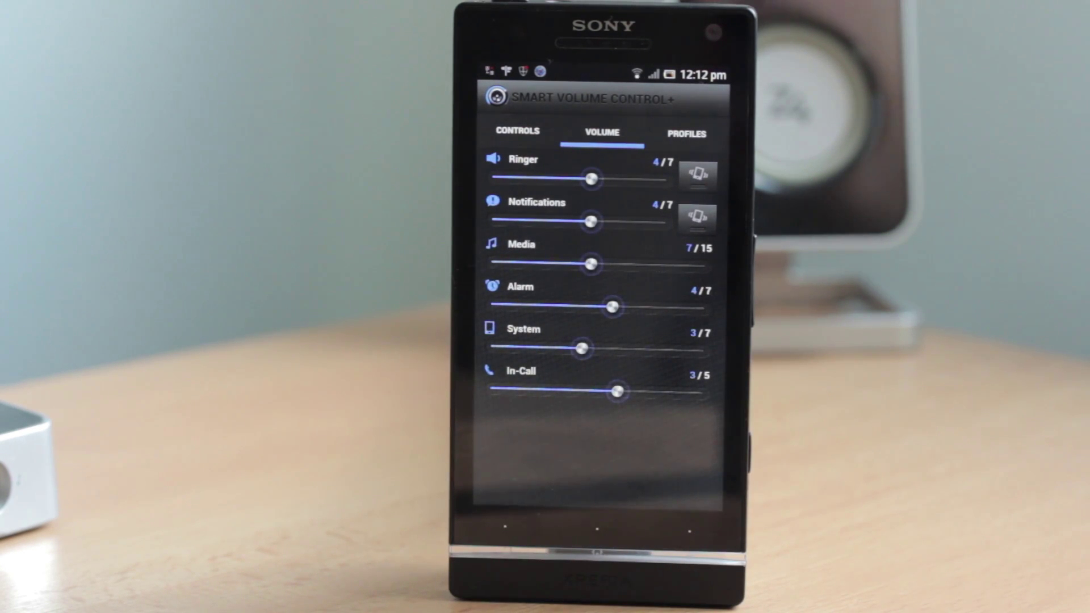
left_click_drag(511, 442, 673, 448)
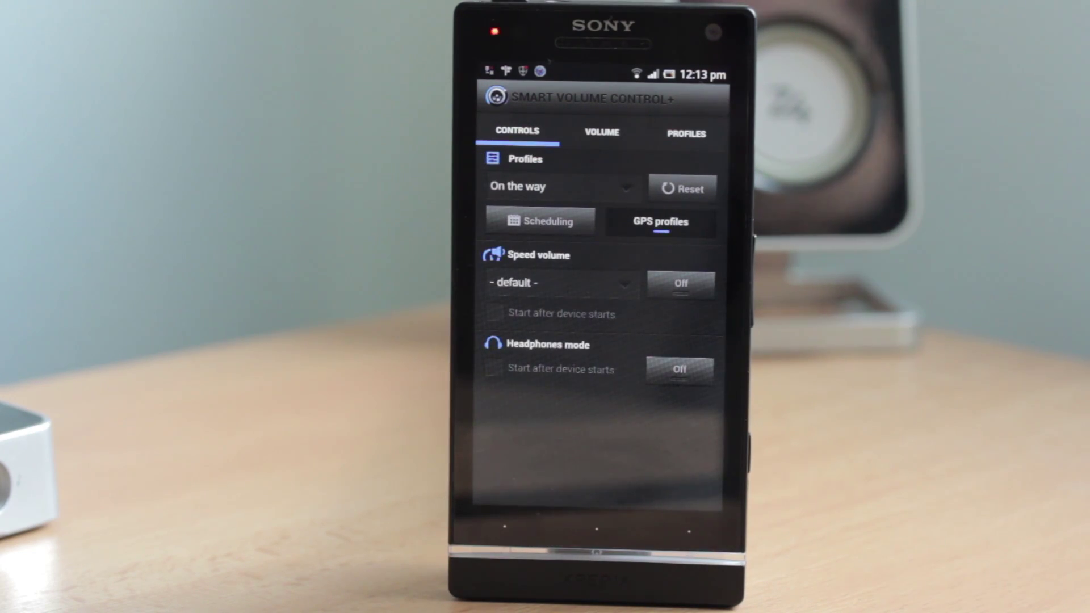
mouse_move(681, 443)
left_mouse_down()
mouse_move(545, 461)
mouse_move(699, 477)
left_mouse_up()
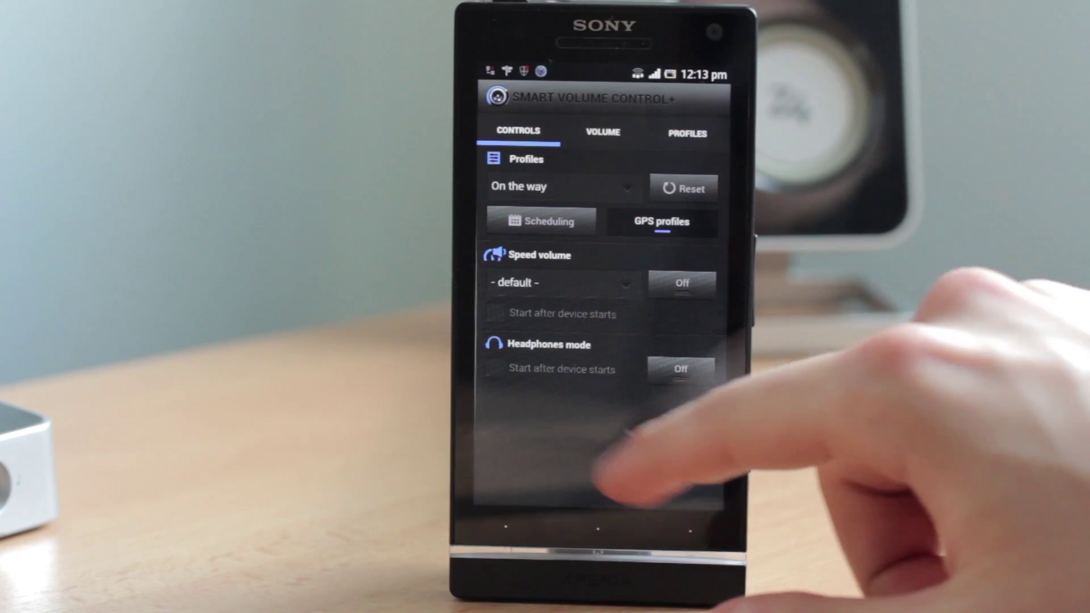